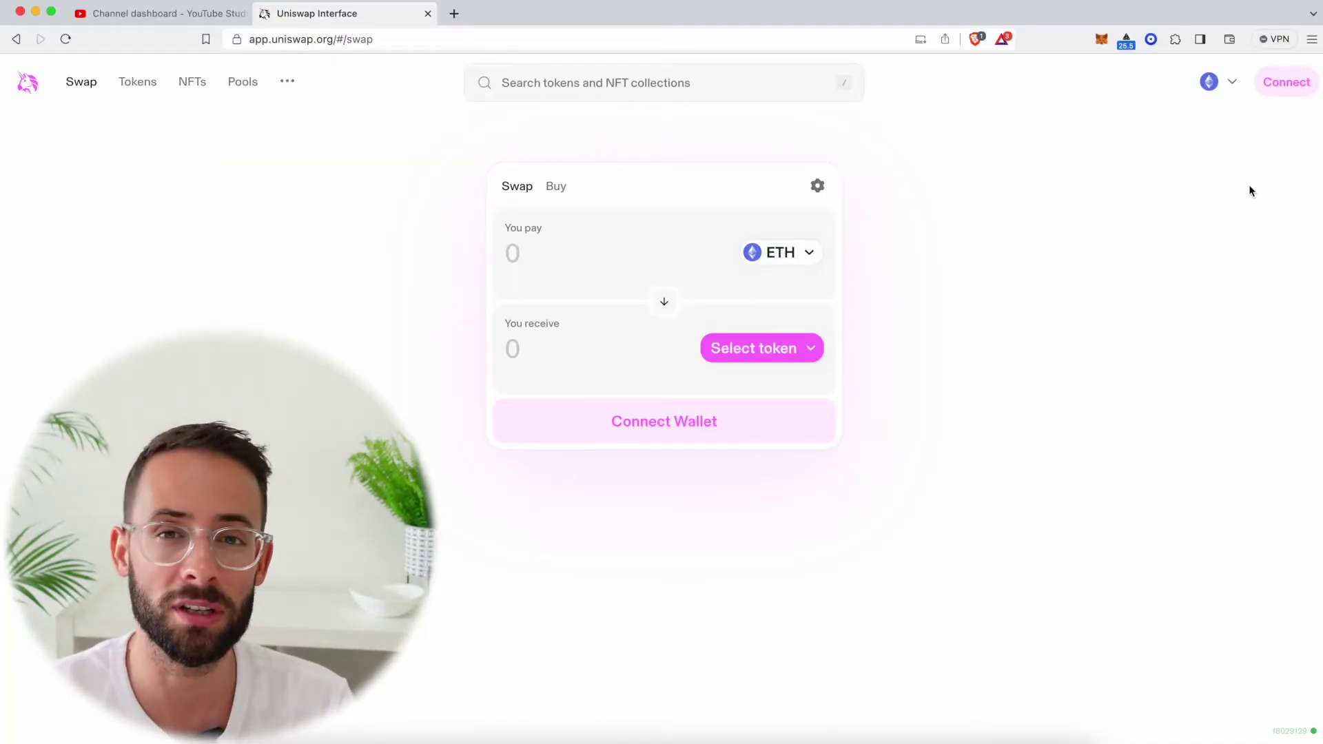
Check the MetaMask account balance from the browser's extension toolbar.
click(1100, 41)
click(1152, 40)
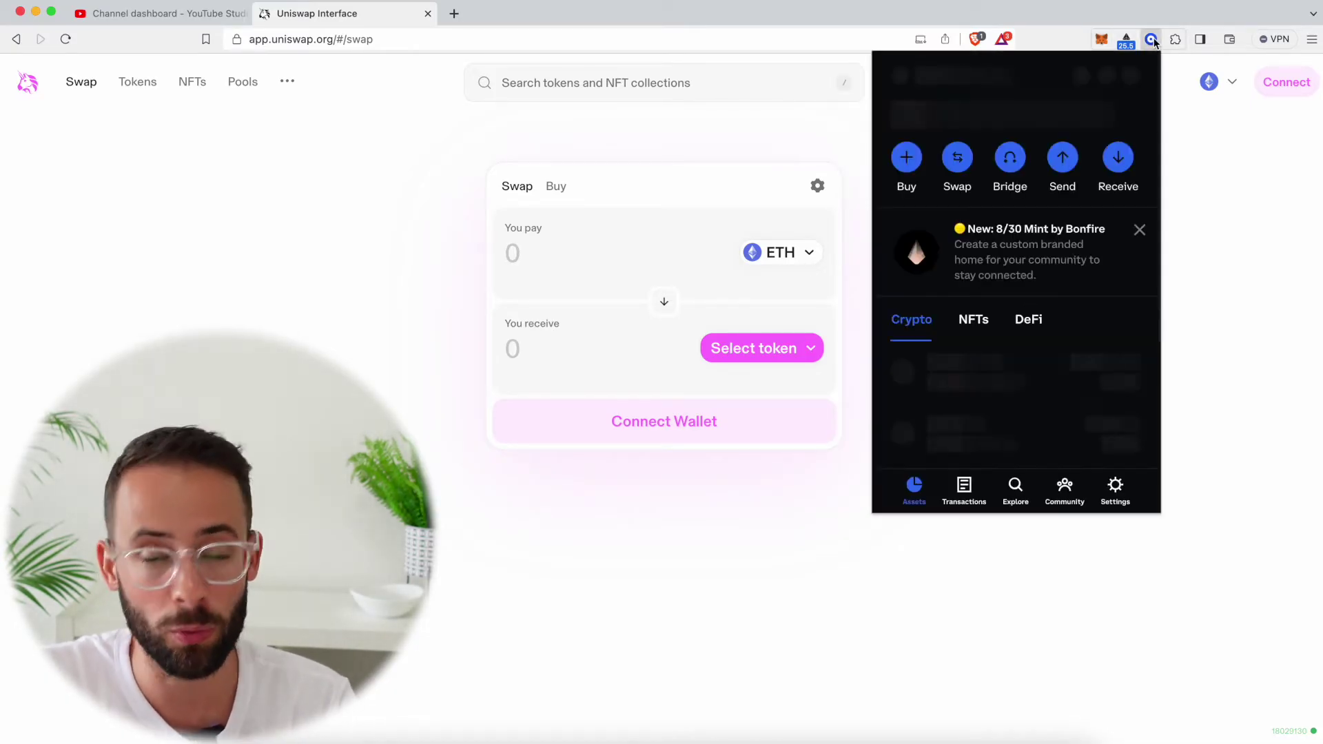
click(1101, 40)
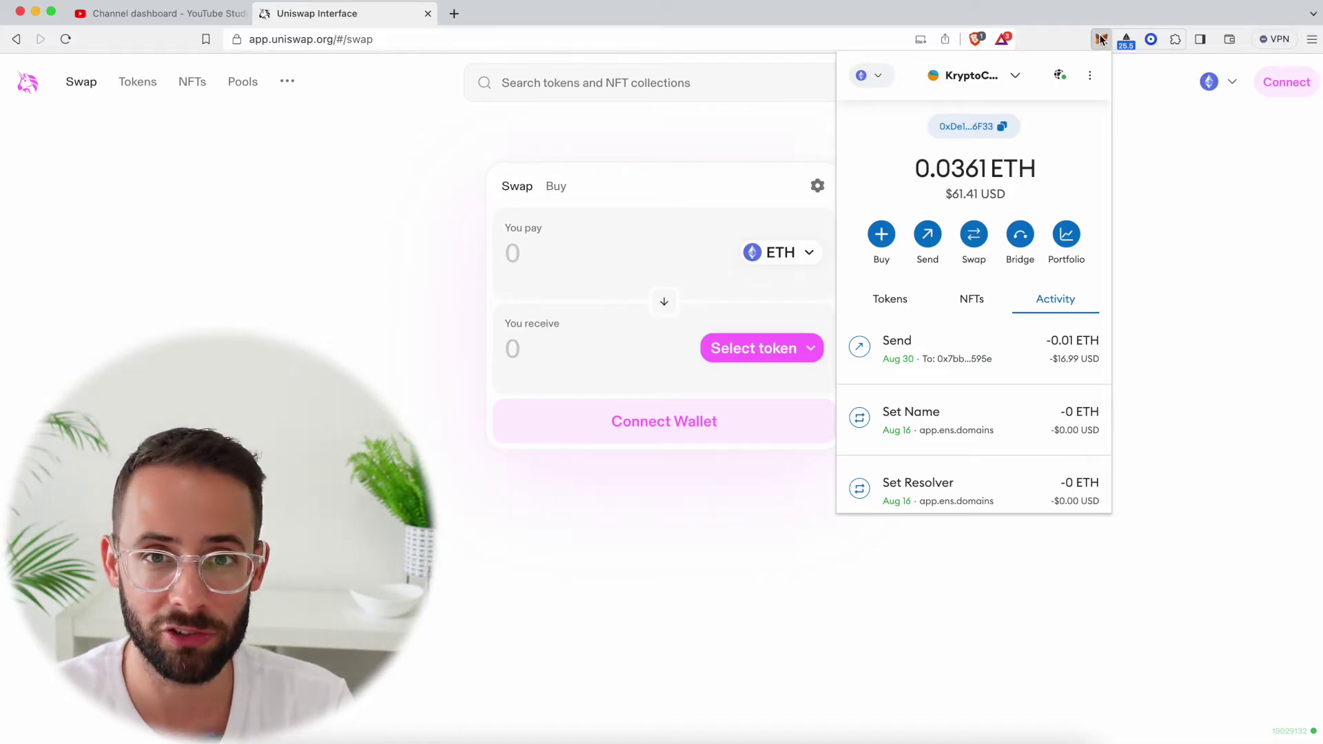
click(1101, 40)
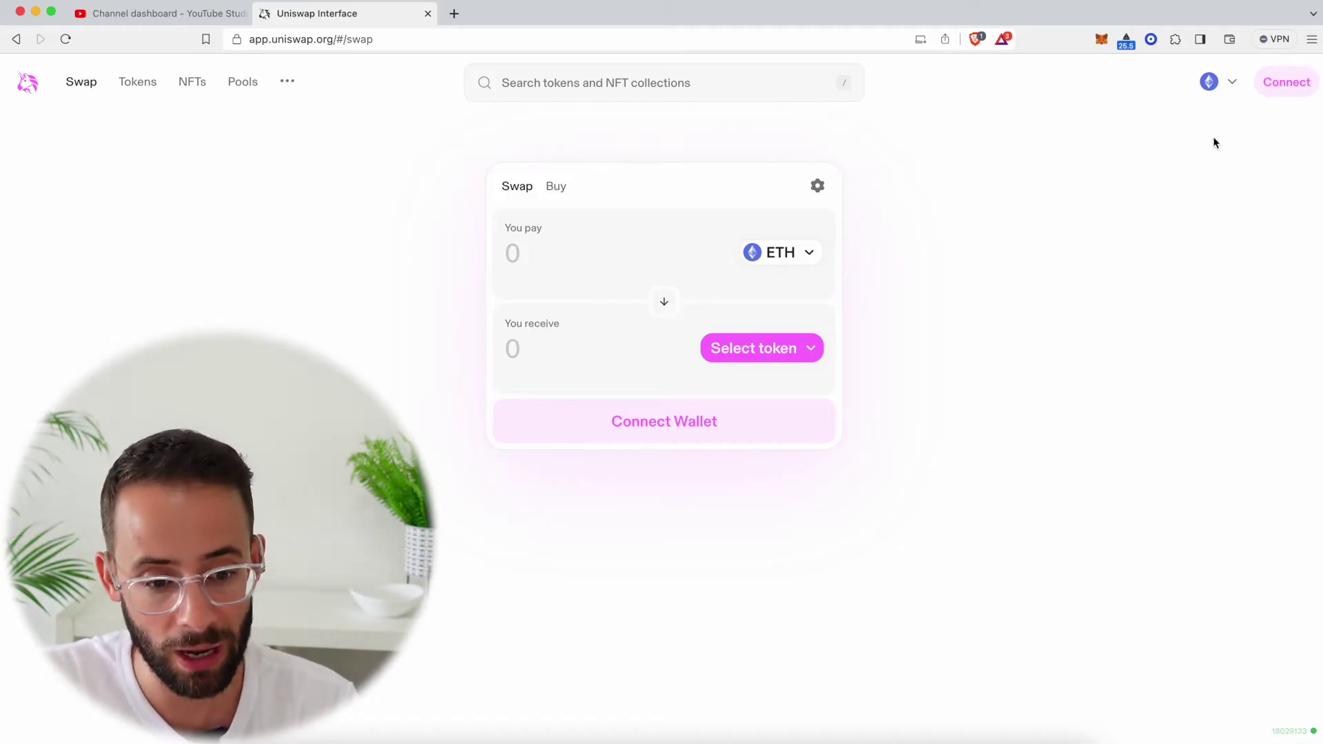
Connect MetaMask to Uniswap and confirm the 0.036 ETH balance in the wallet.
click(1282, 85)
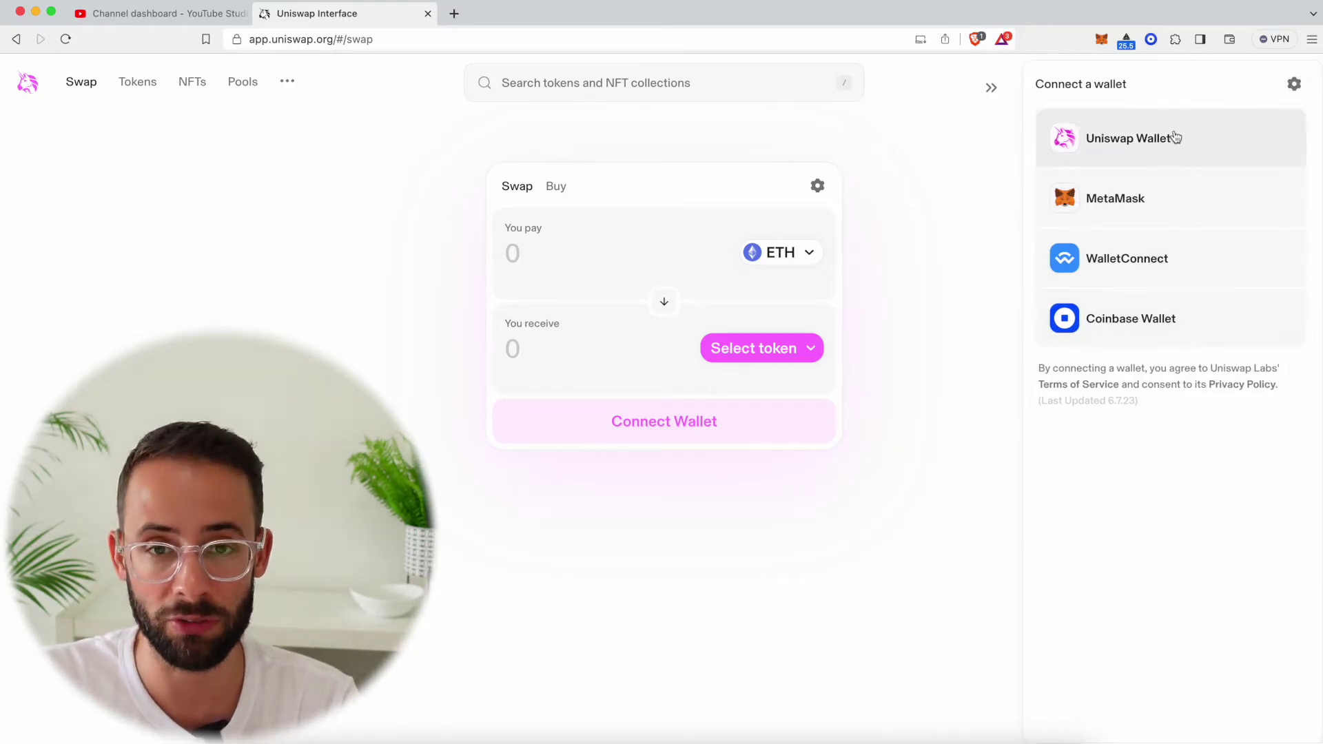
click(1156, 207)
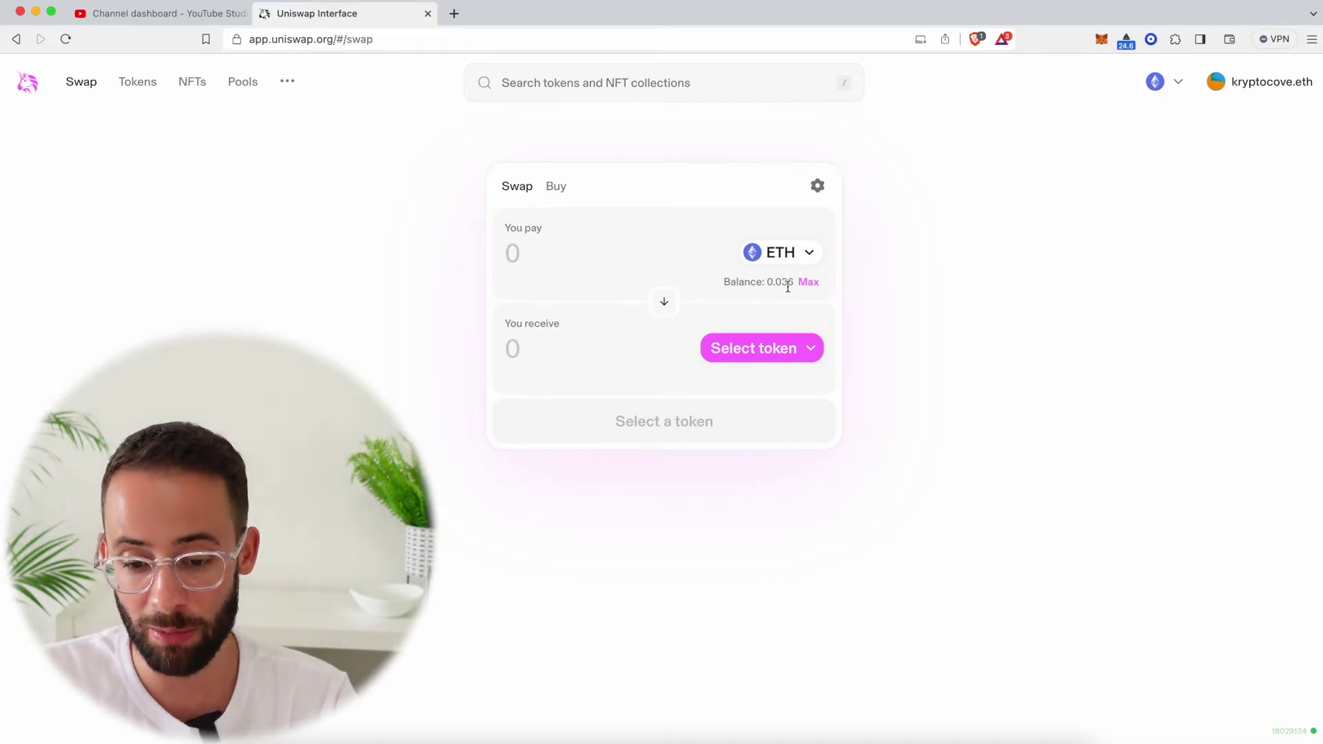
click(1101, 40)
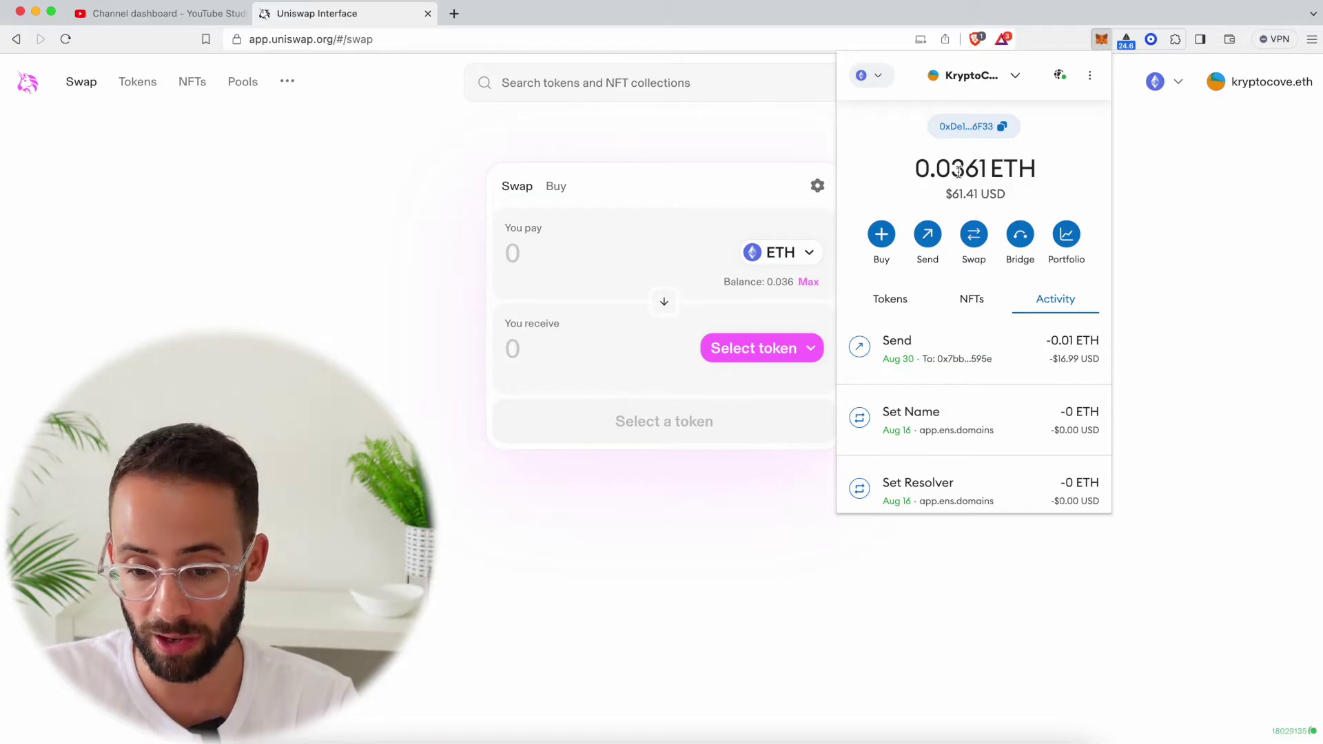
click(813, 142)
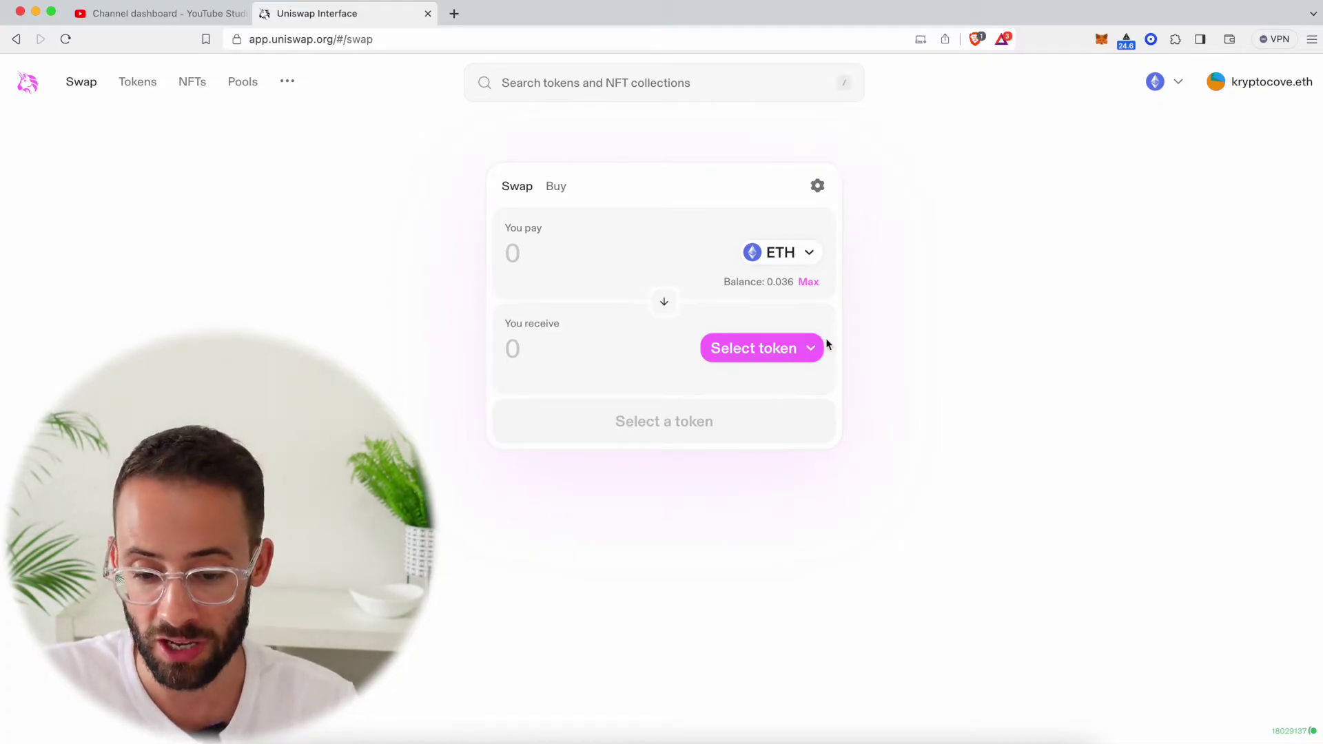
click(795, 355)
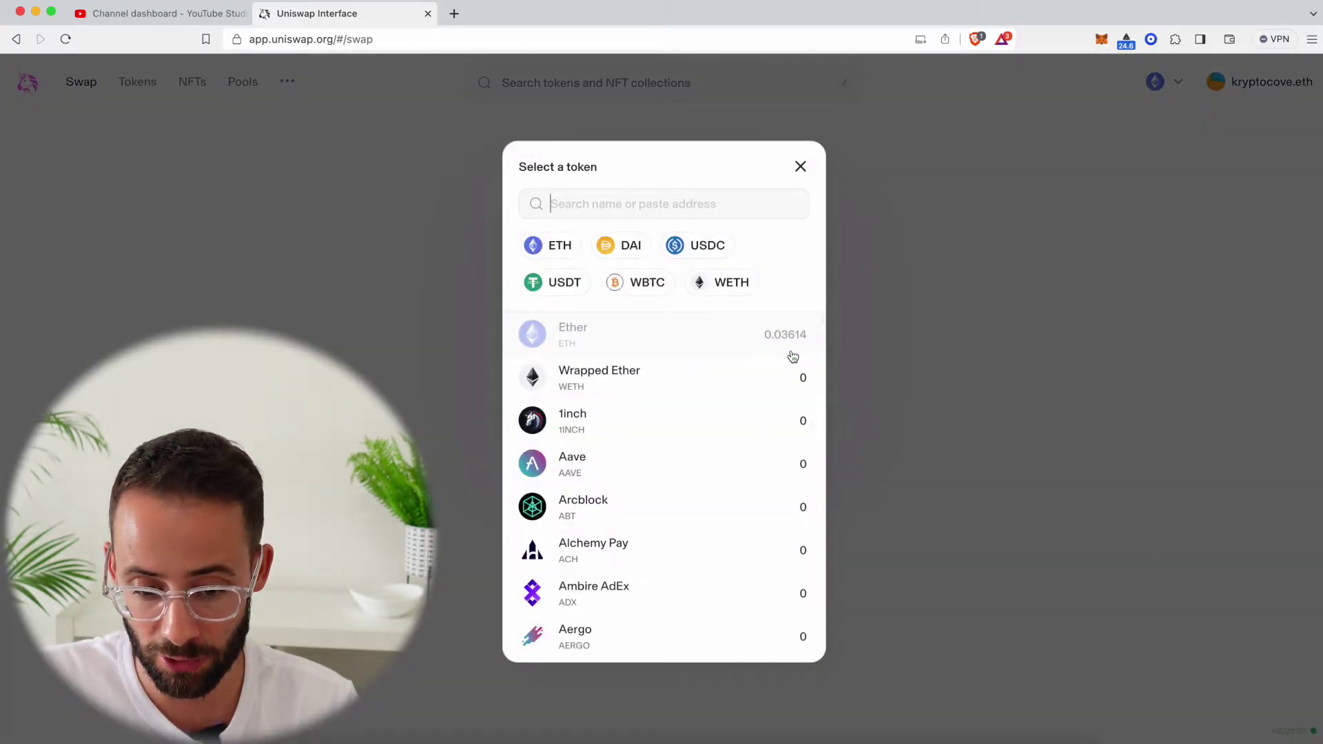
Choose Rocket Pool ETH (rETH) to receive and pay with max ETH, quoting 0.0241204 rETH.
click(648, 203)
text(reth)
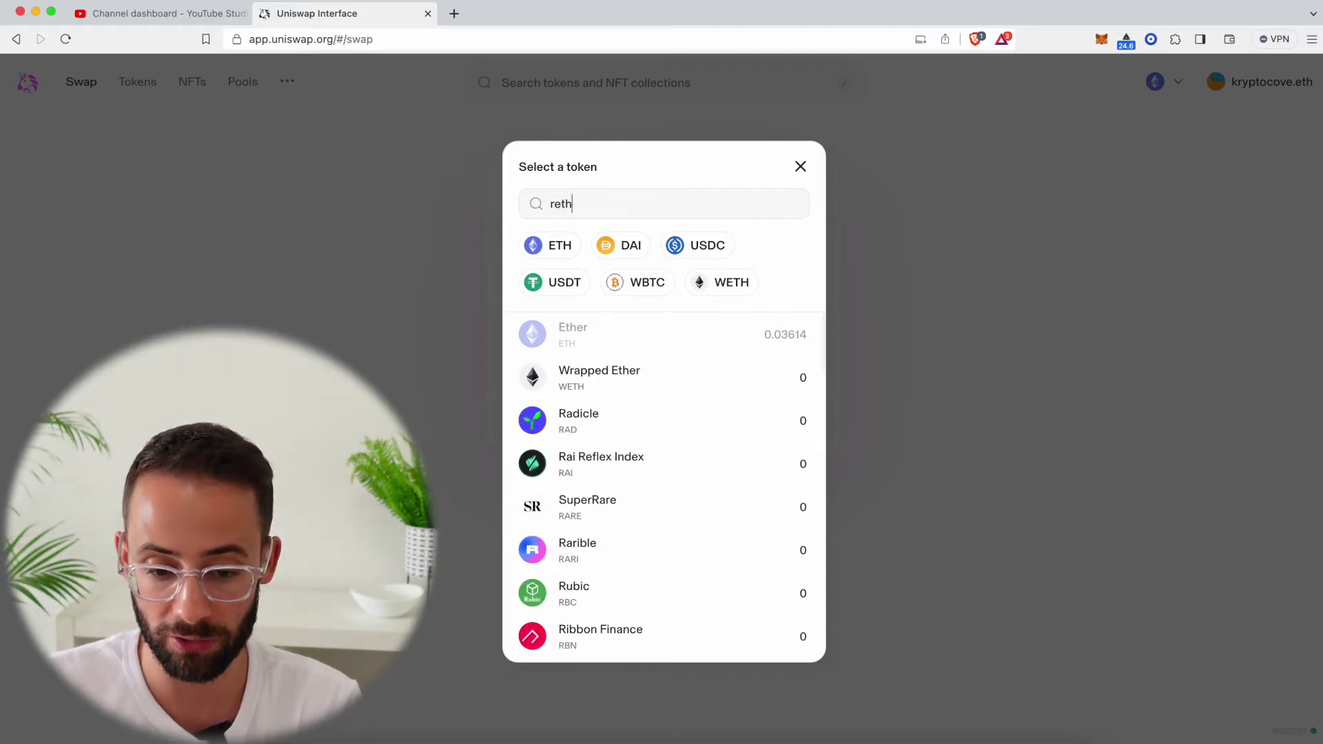
click(641, 331)
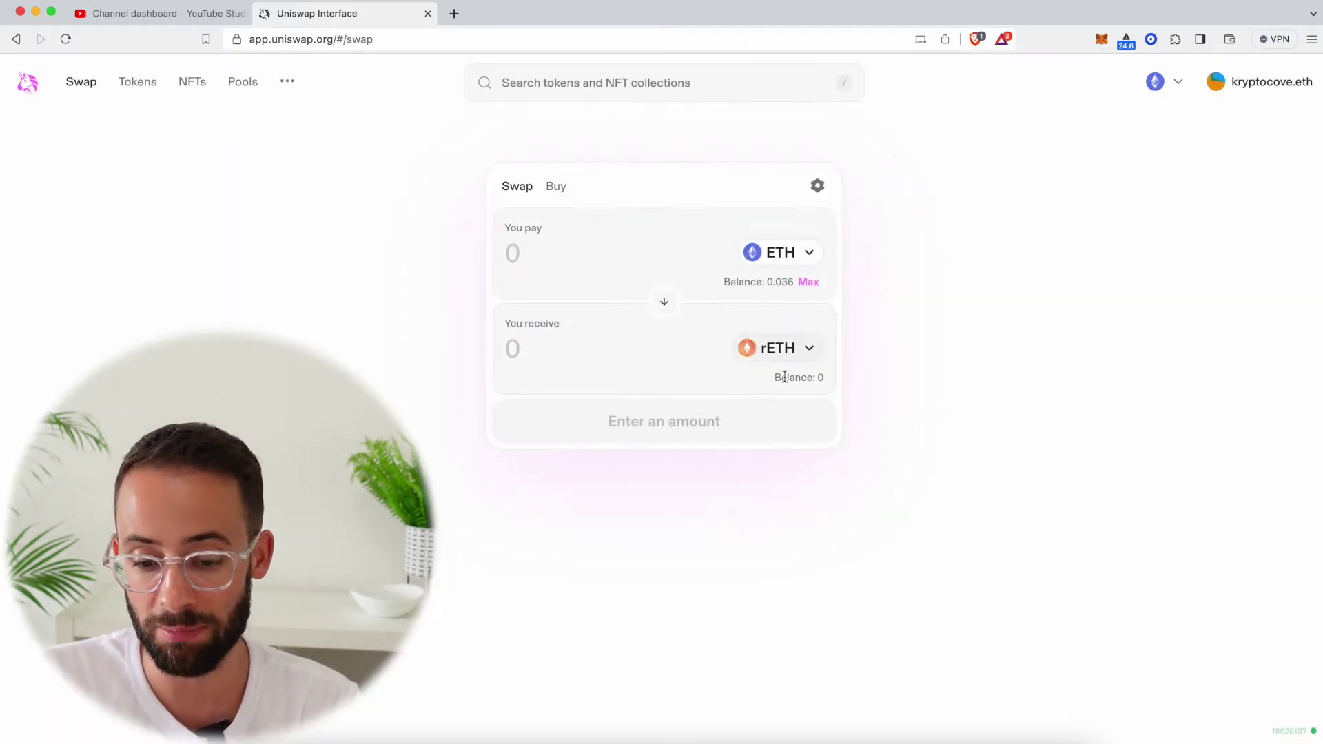
click(808, 282)
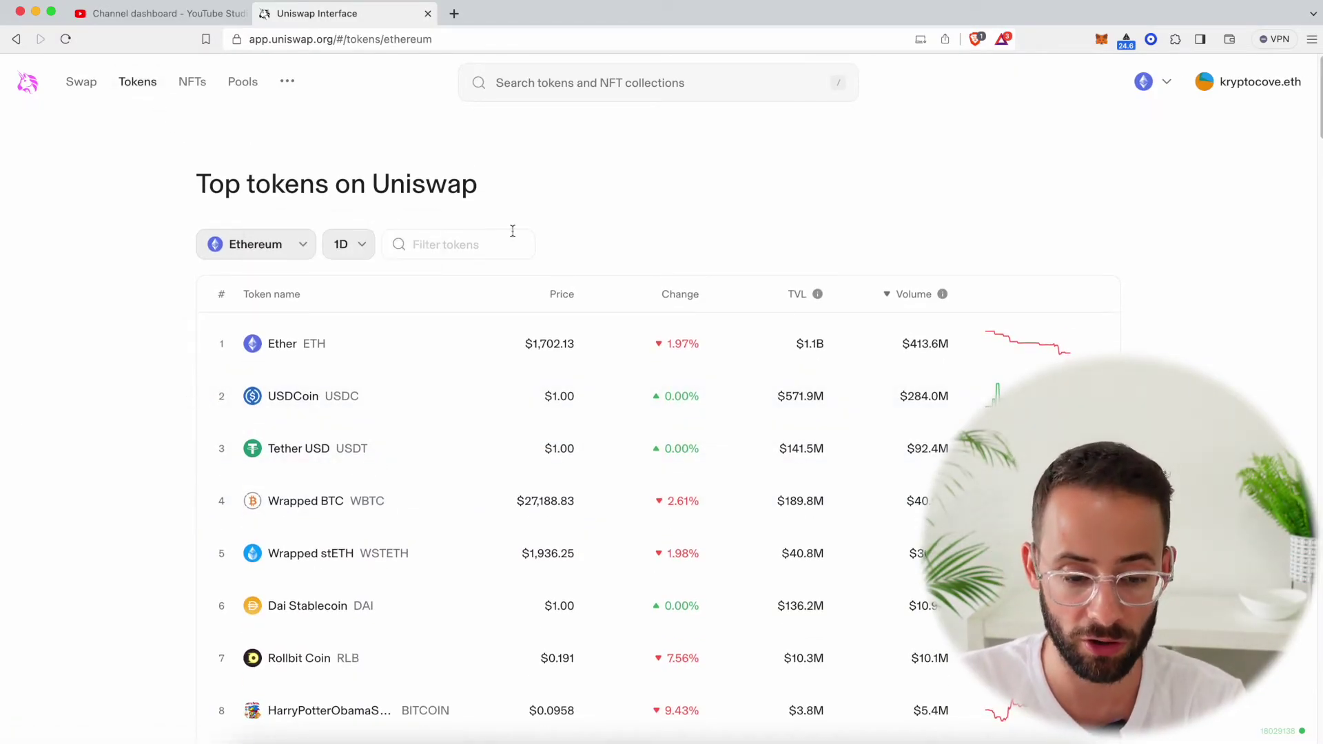
Switch the Ethereum top tokens table to 1H figures and scroll through the list.
click(356, 247)
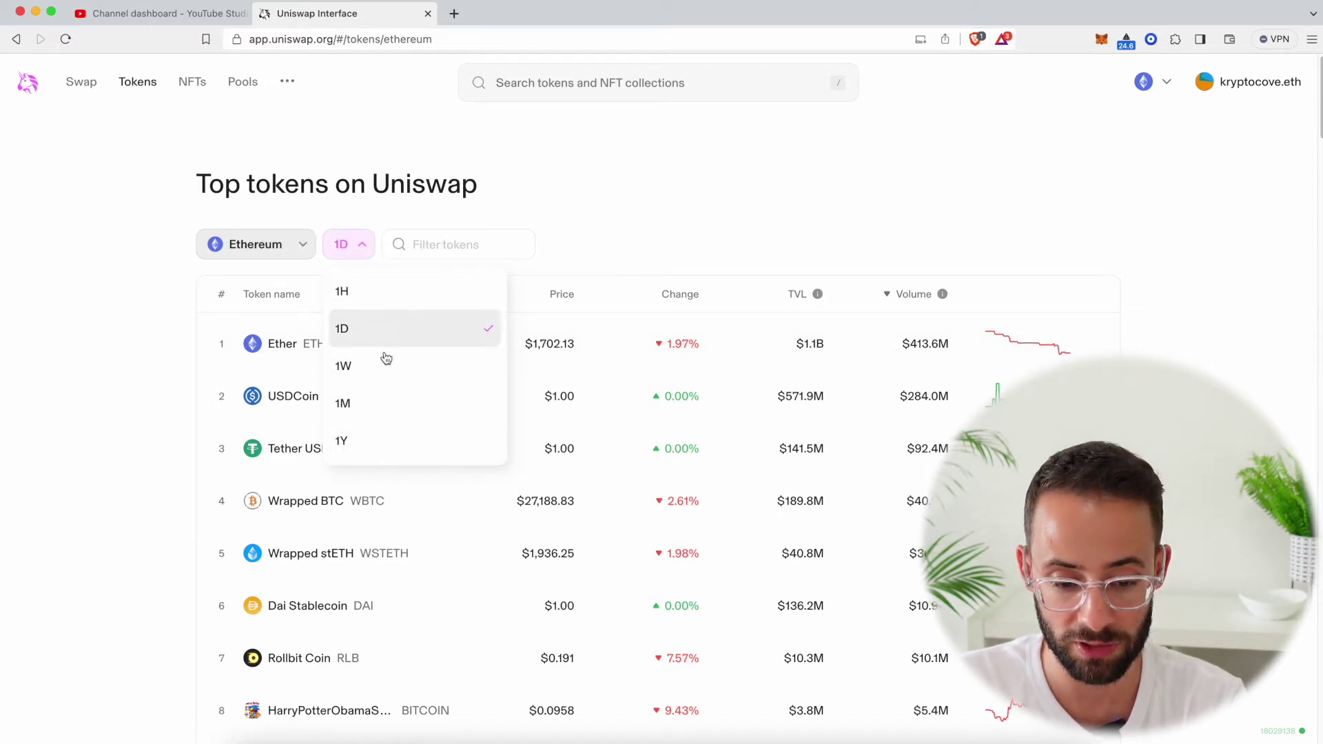
click(399, 301)
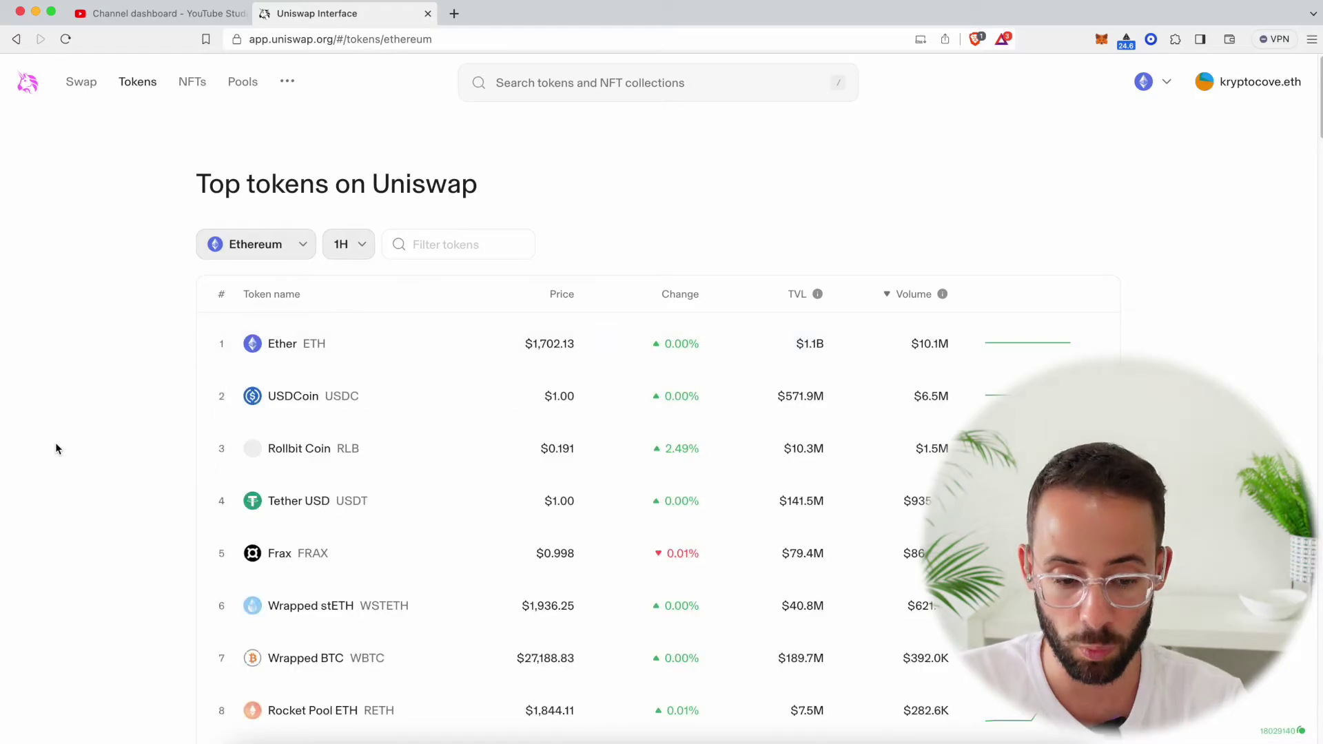
scroll(109, 526, down, 1)
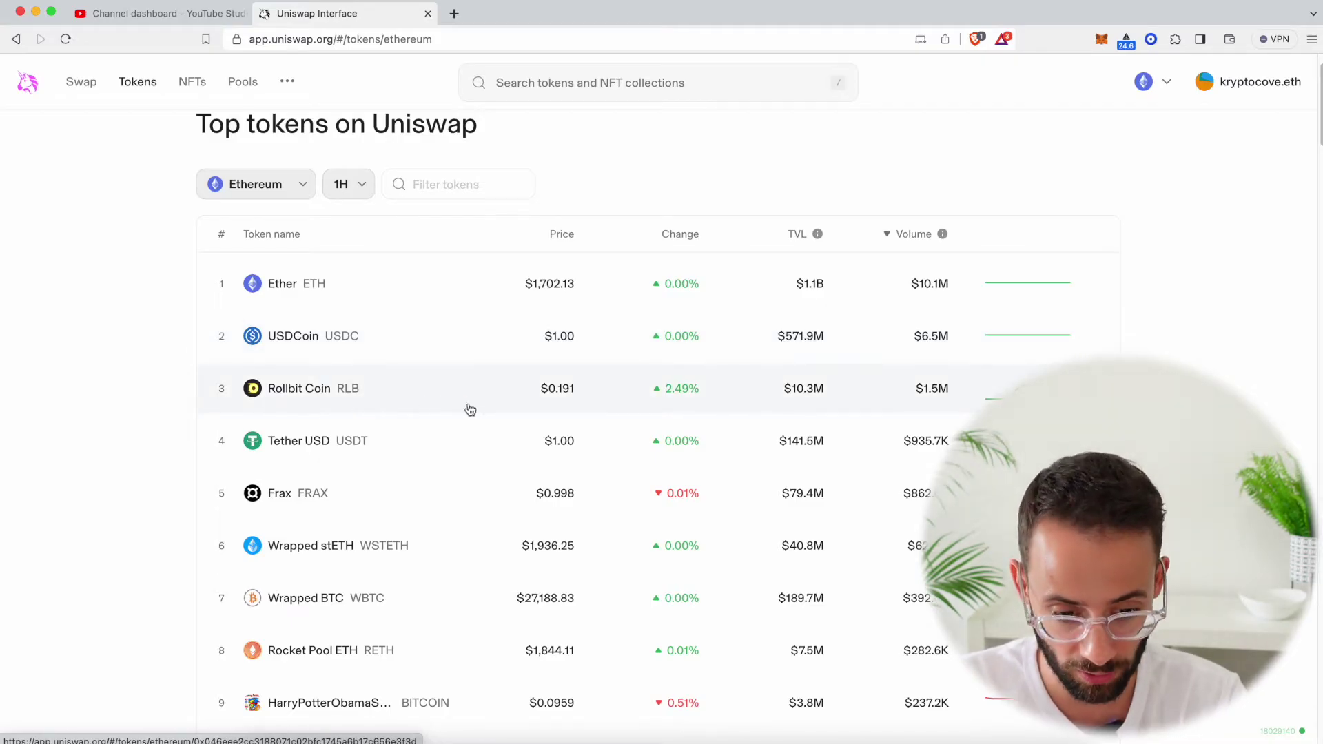
scroll(349, 626, down, 2)
scroll(361, 514, up, 1)
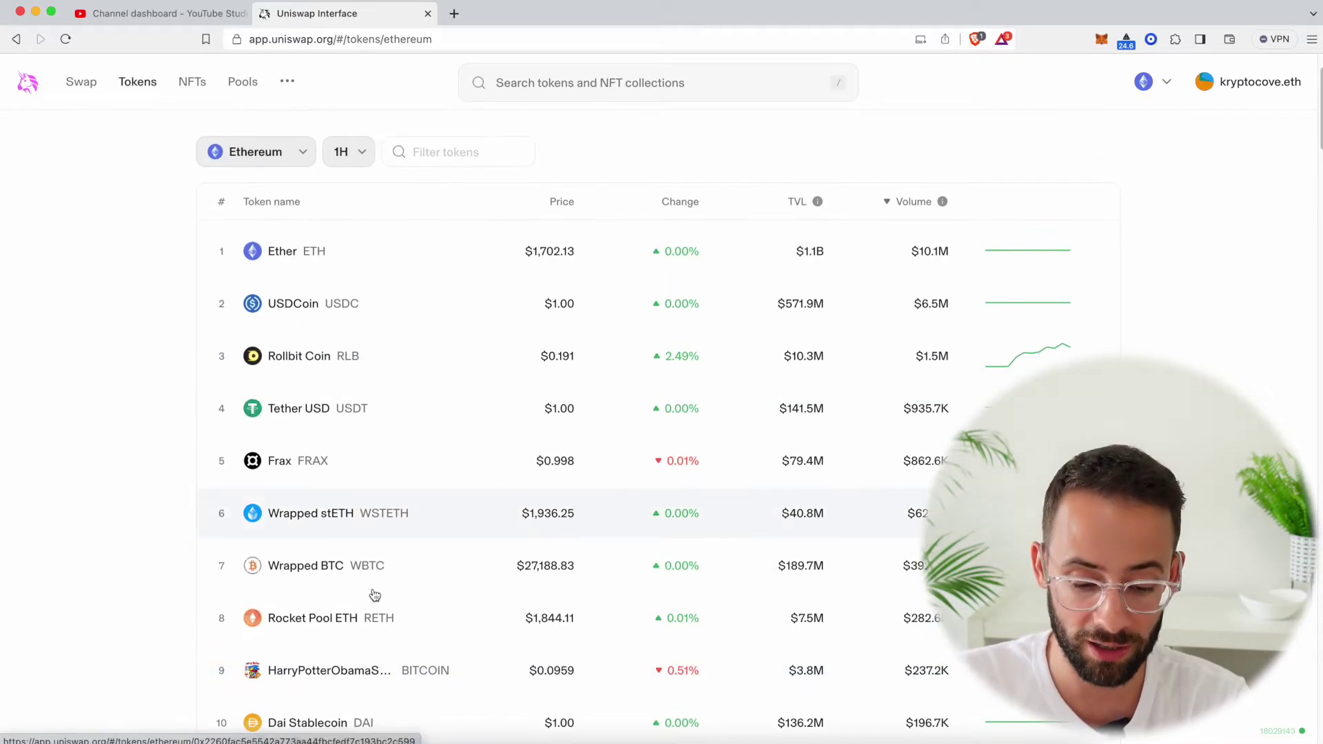
scroll(384, 624, down, 2)
Open the HarryPotterObamaSonic10Inu (BITCOIN) page, accept the warning, and show its 1Y chart.
click(368, 607)
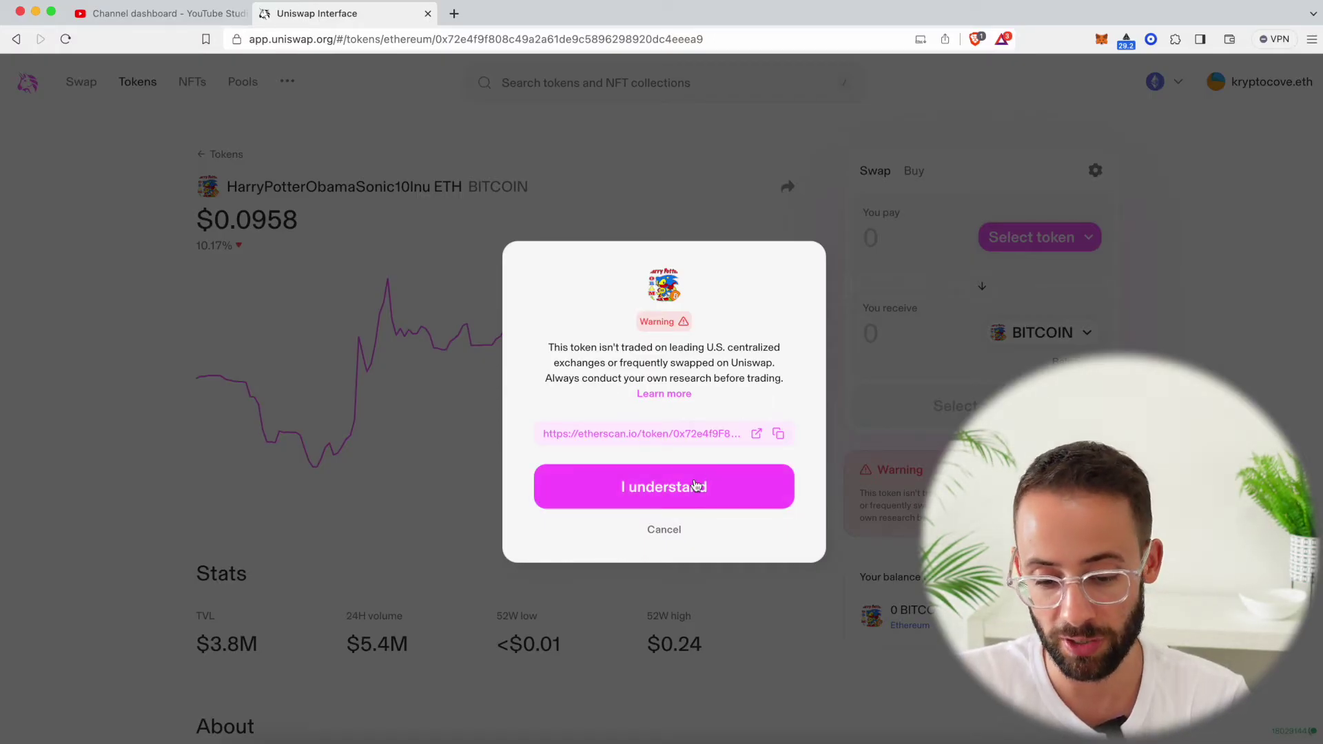
click(693, 486)
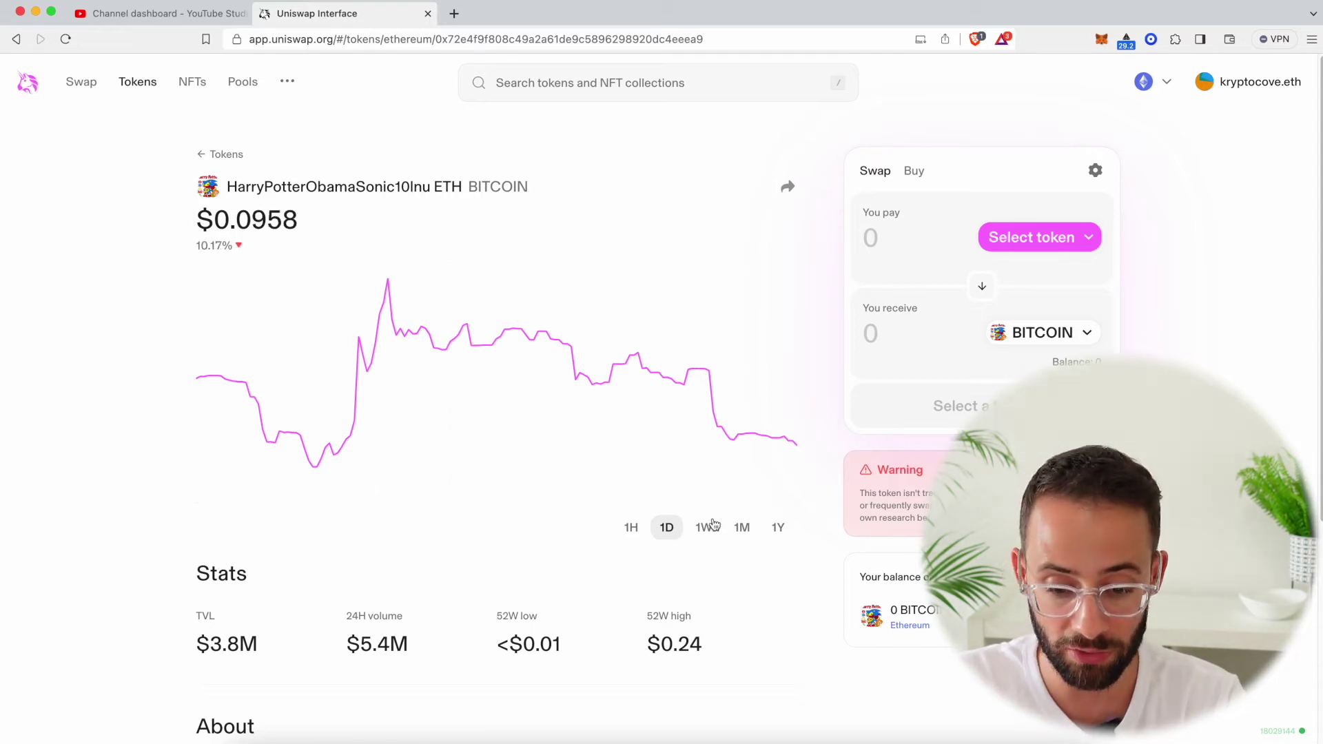
click(742, 528)
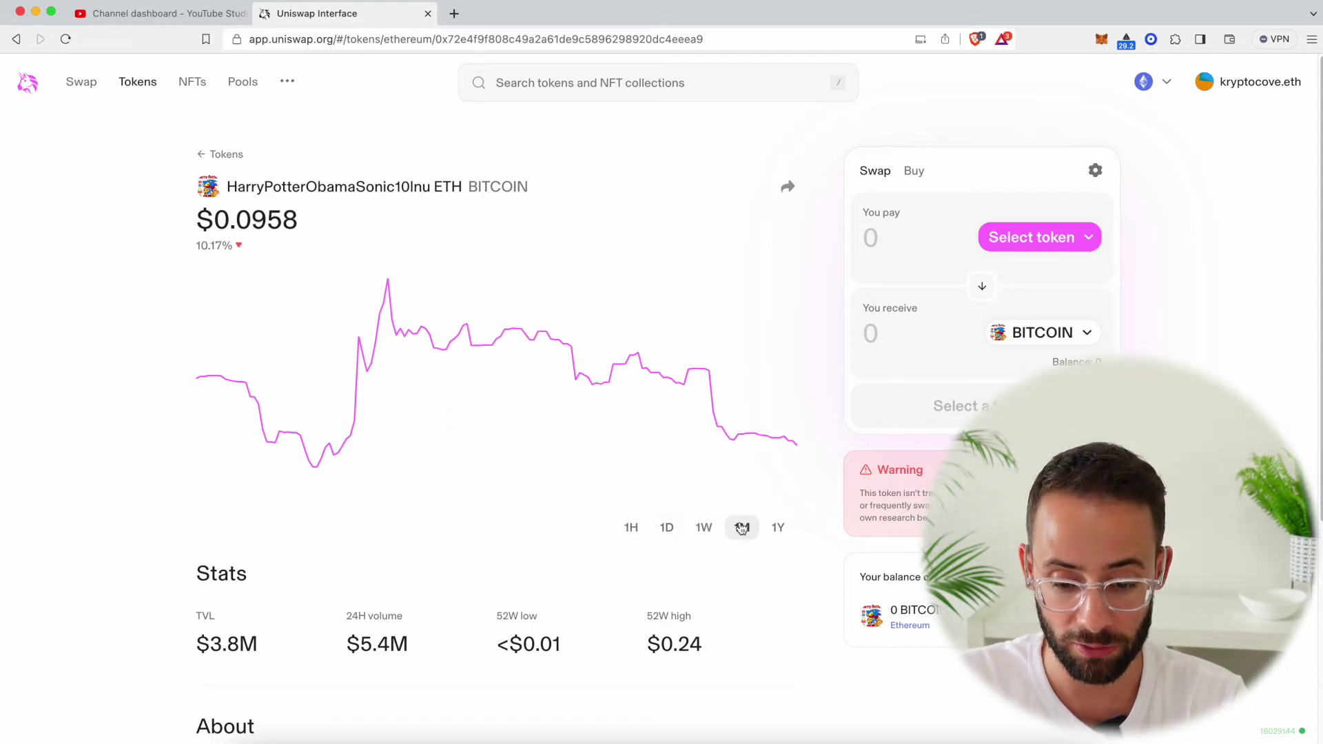
click(778, 529)
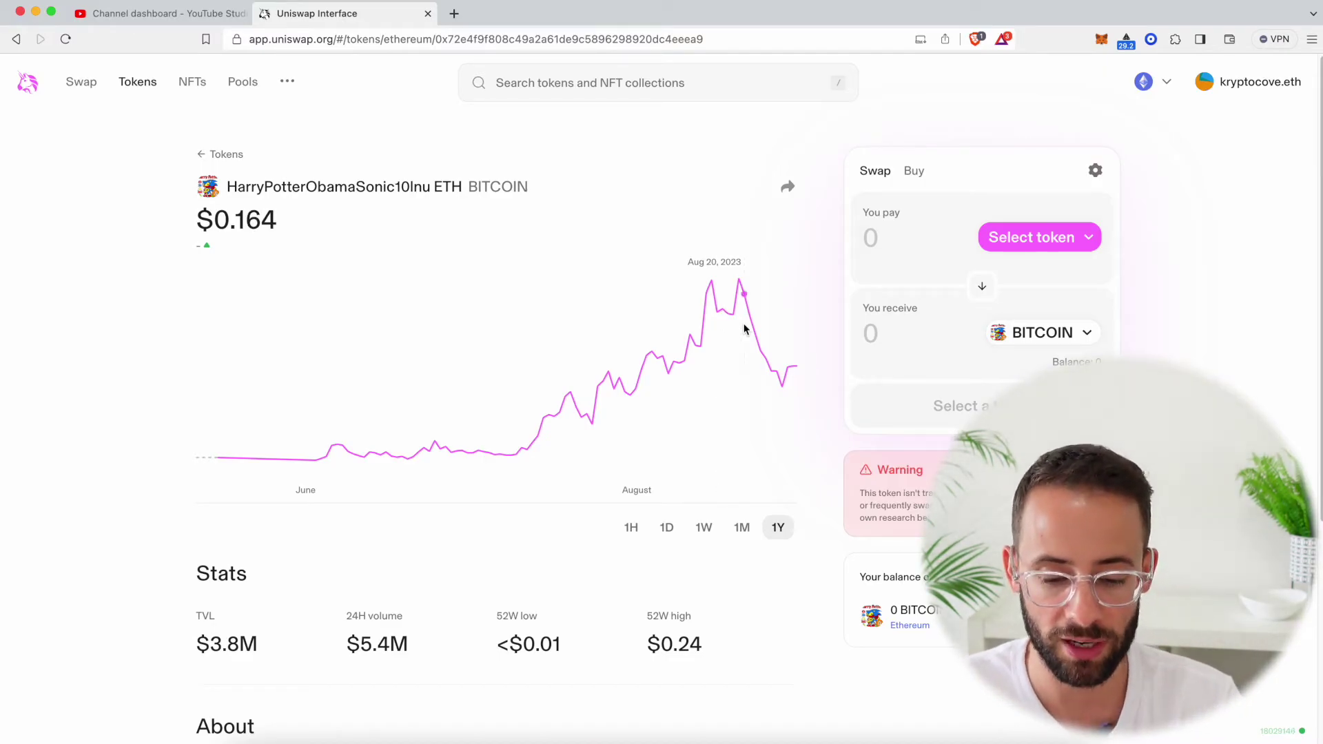
Return to the swap form and browse the receive token list without choosing one.
click(82, 84)
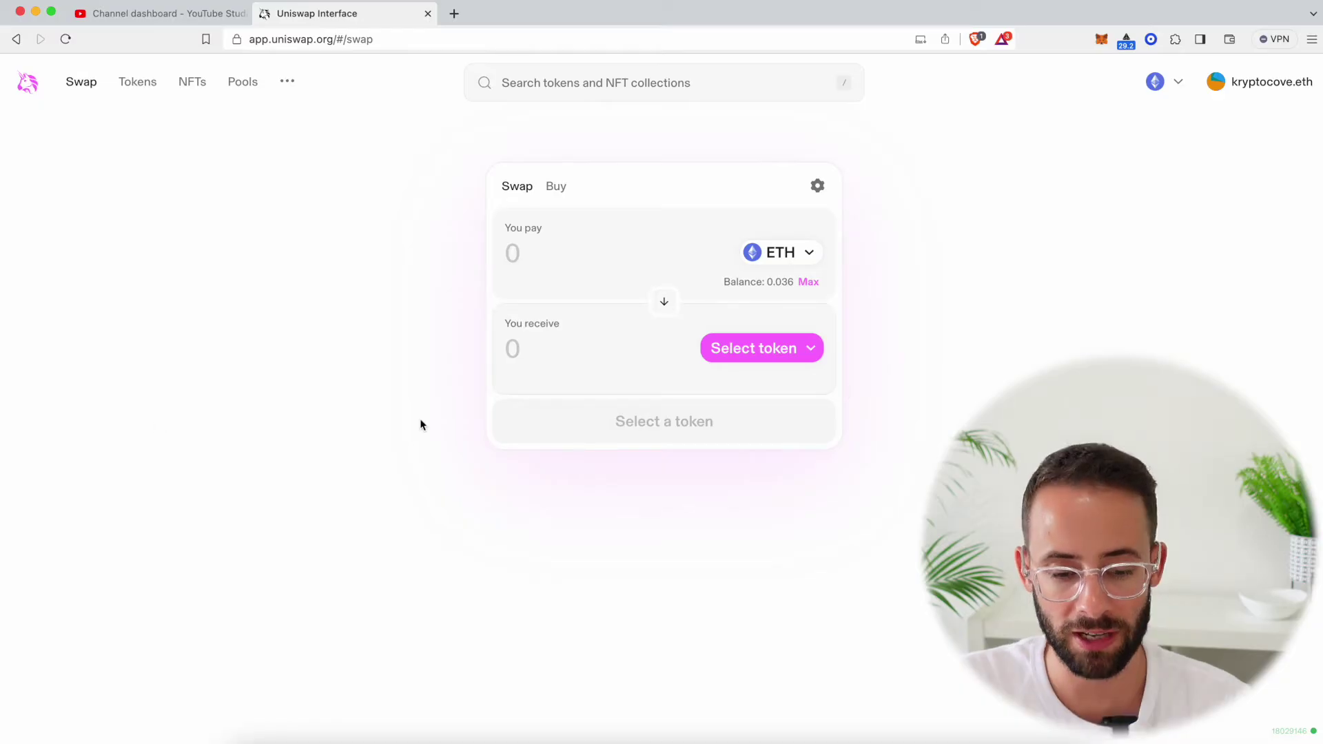
click(789, 358)
scroll(709, 505, down, 10)
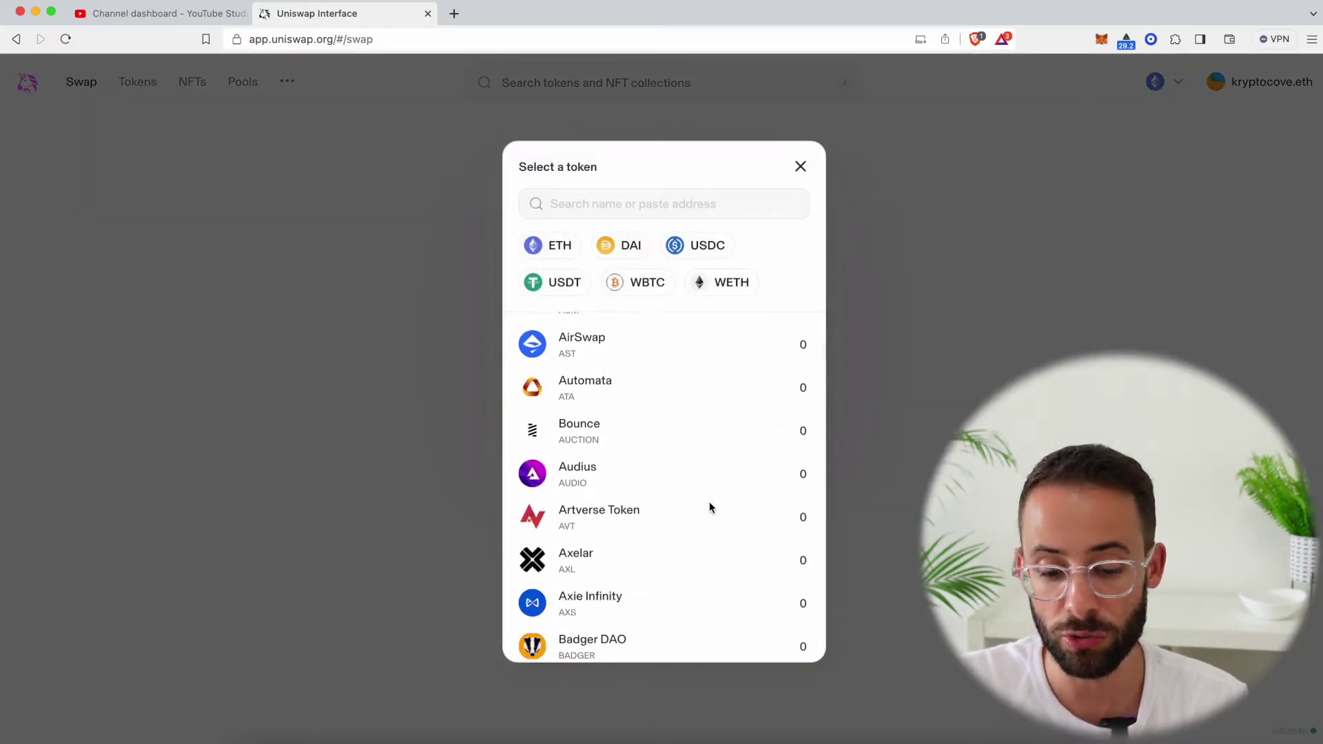
scroll(710, 508, down, 20)
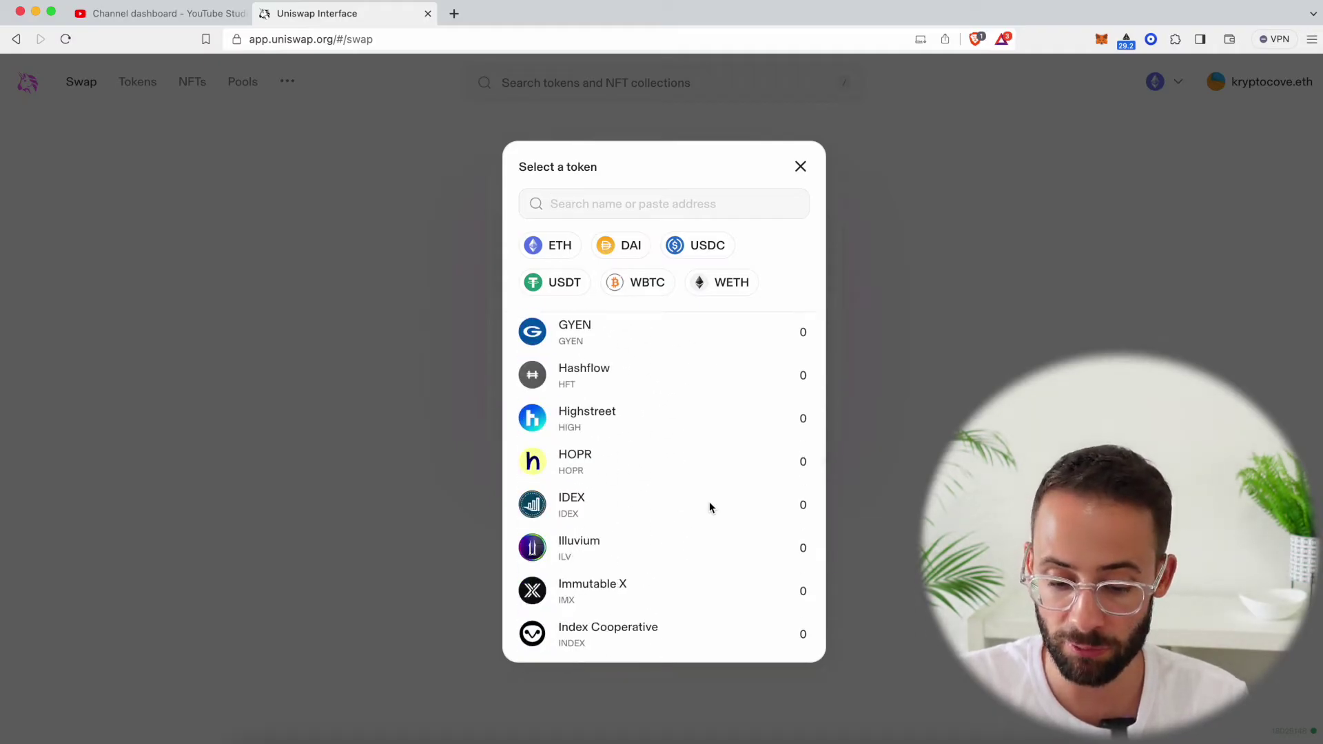
scroll(710, 508, down, 20)
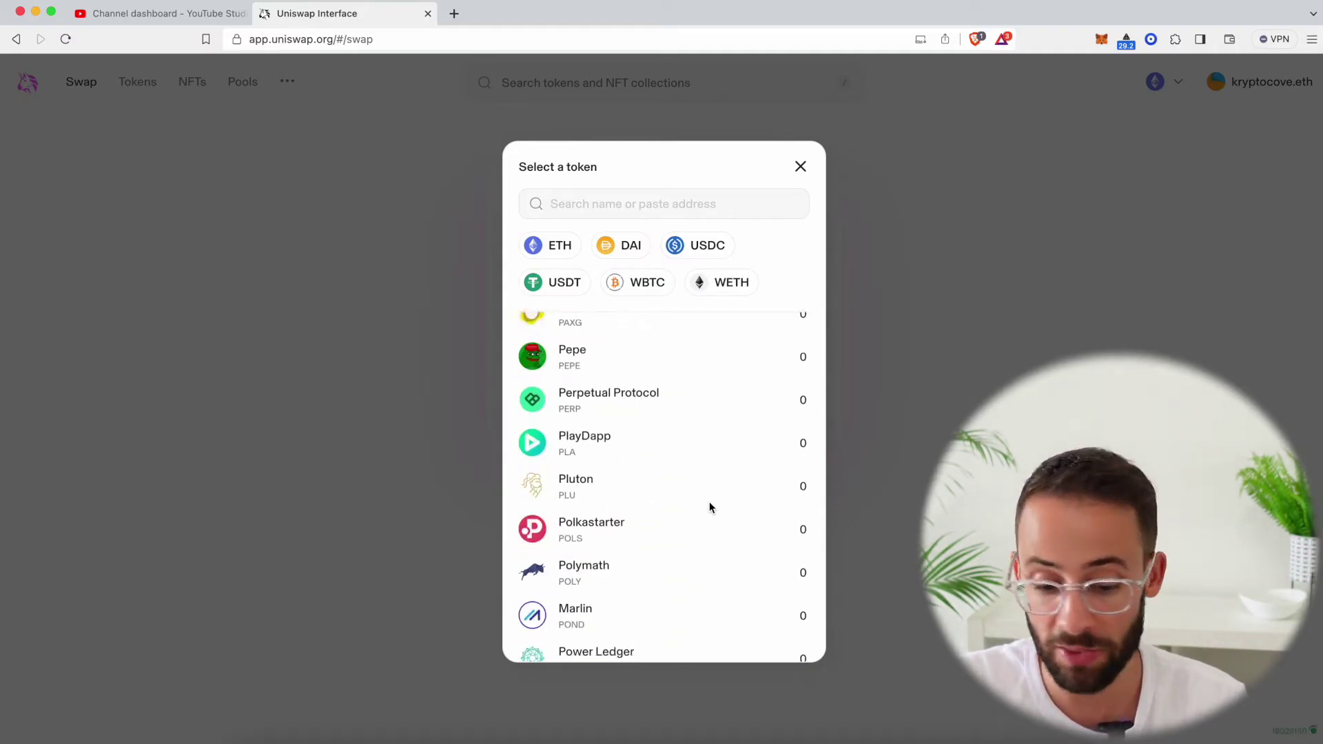
scroll(710, 508, down, 20)
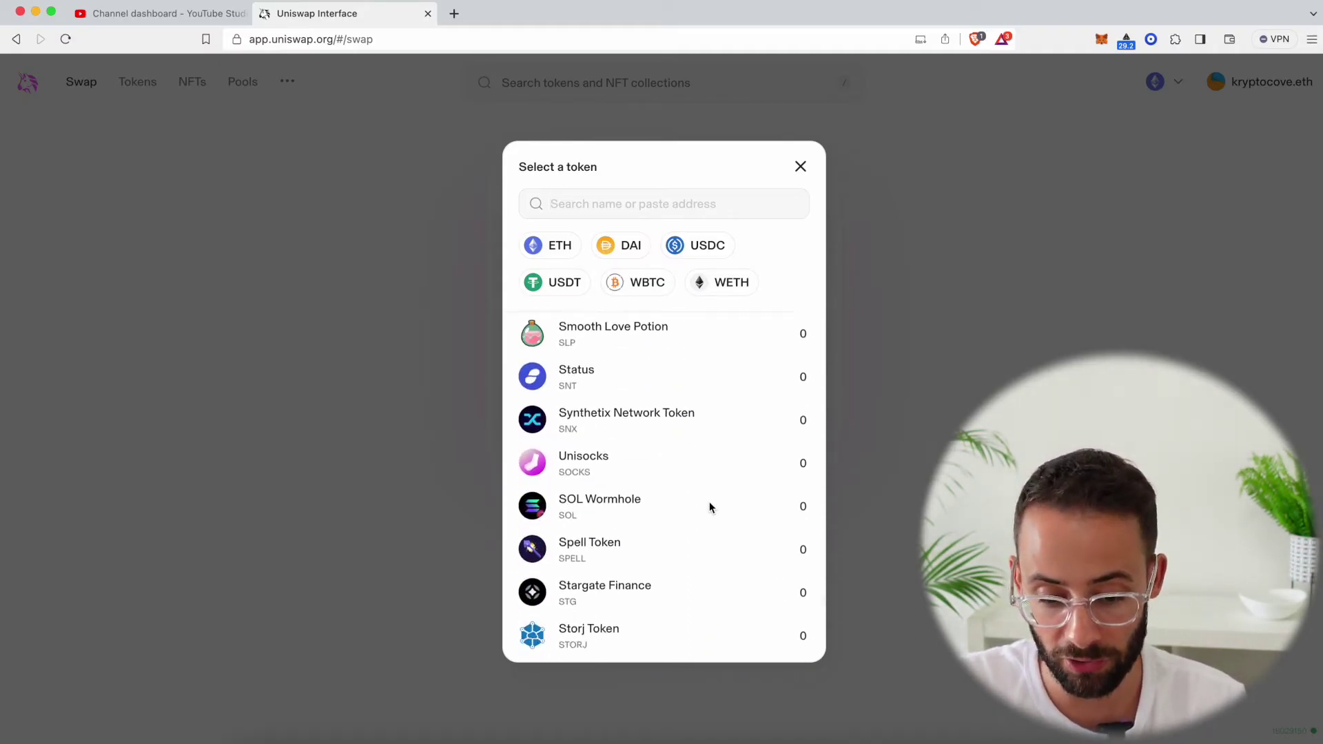
scroll(709, 508, down, 20)
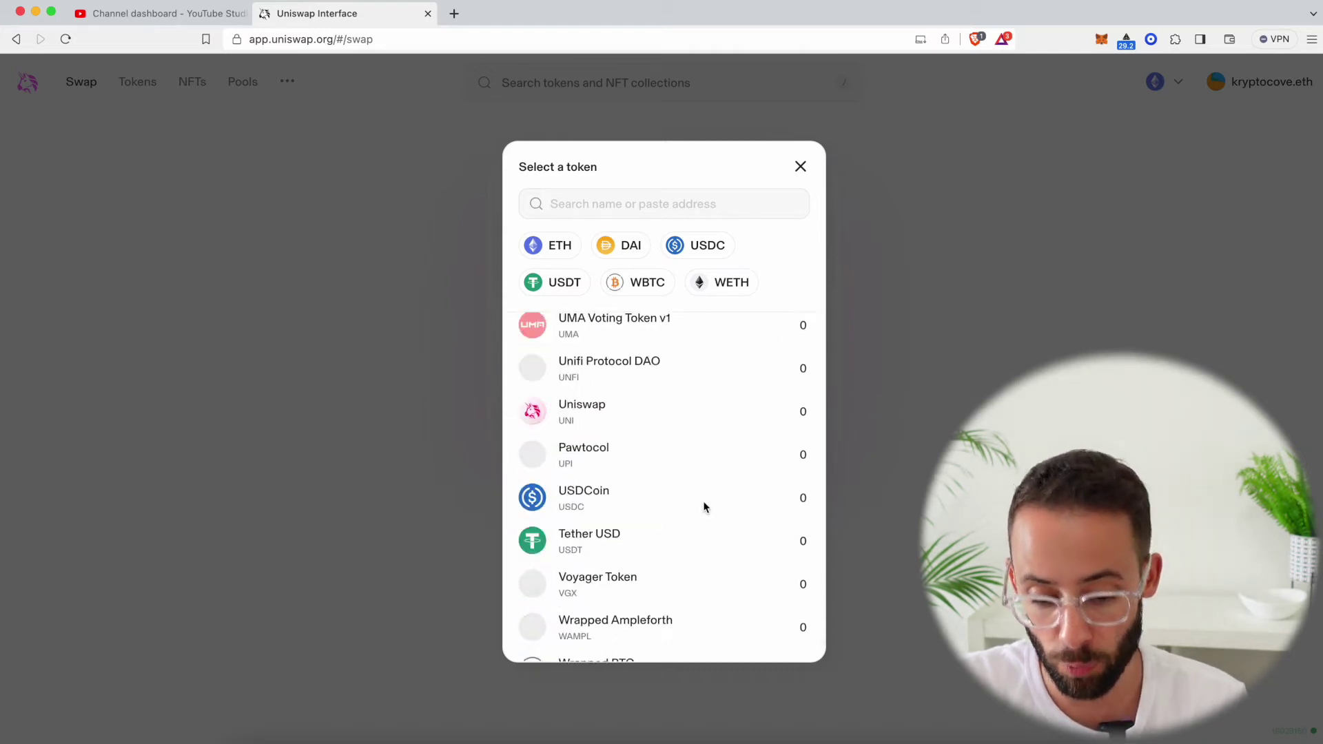
scroll(706, 508, down, 8)
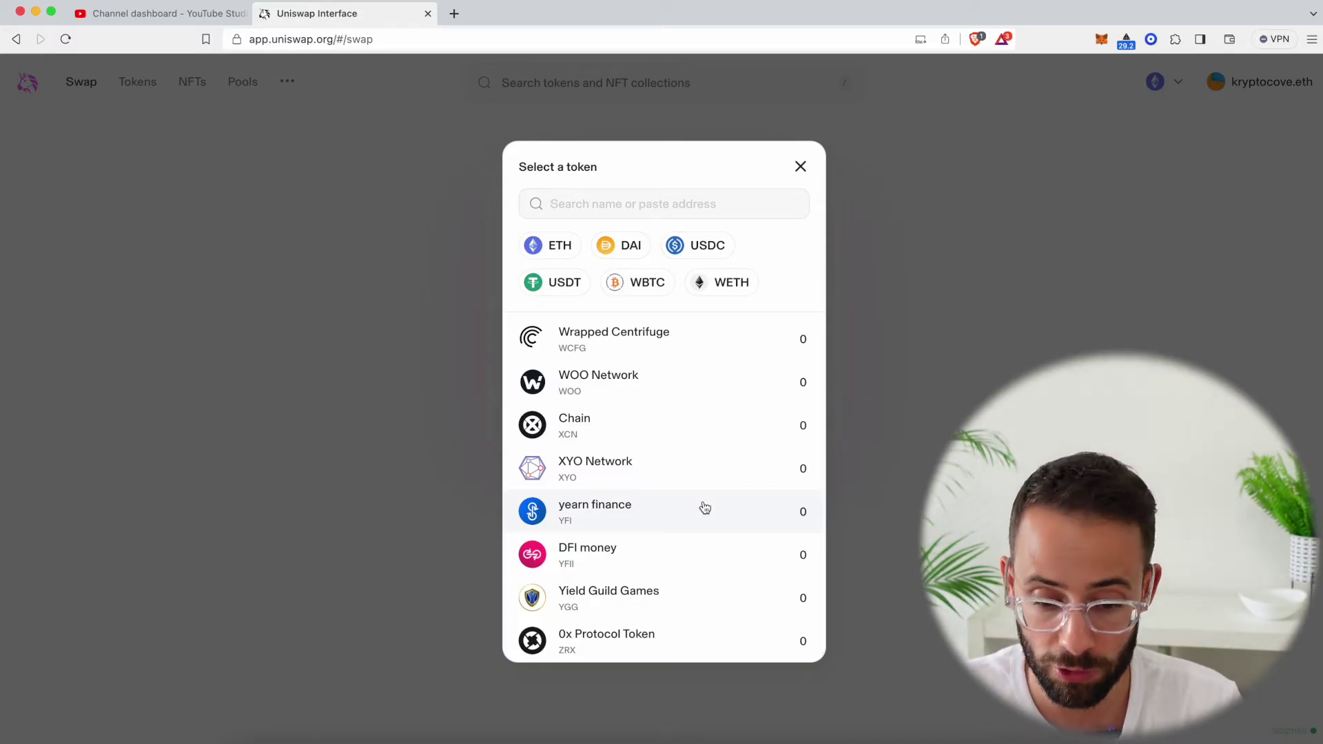
click(259, 372)
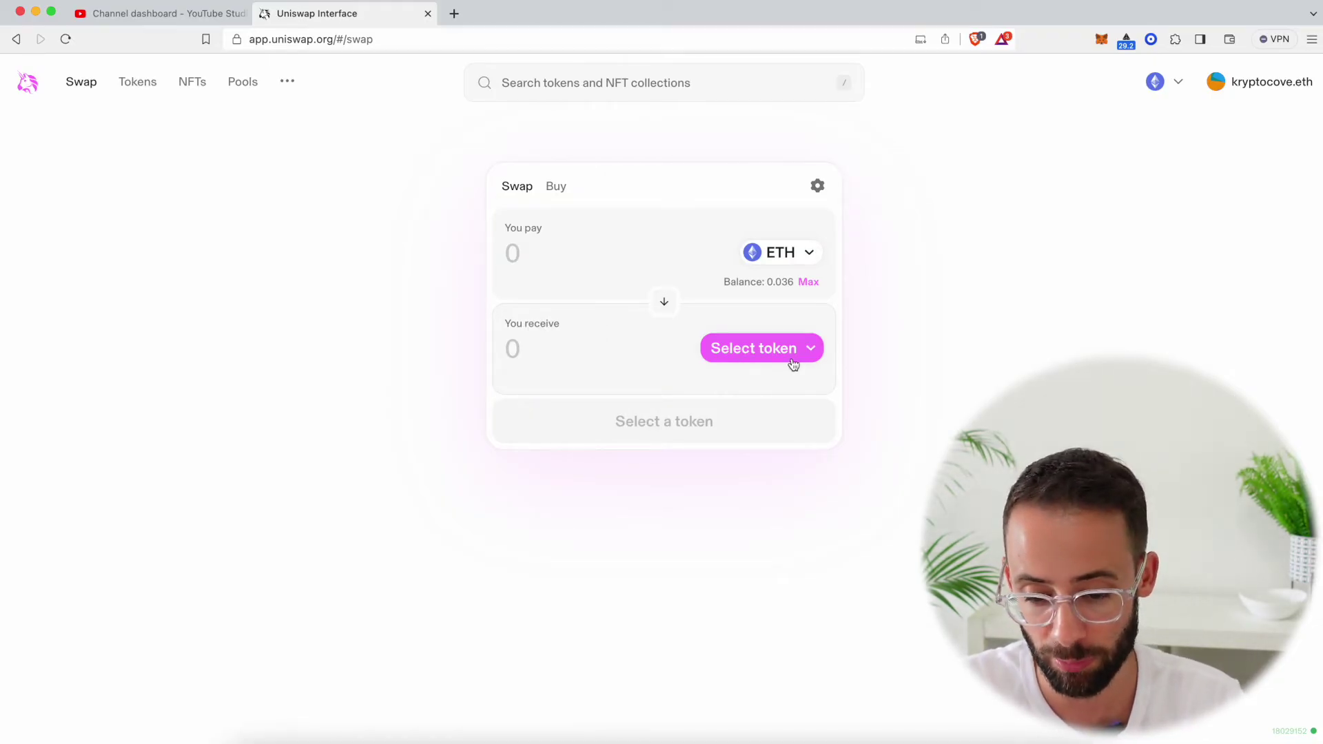
Try USDC as the paying token, then switch the pay token back to ETH.
click(810, 255)
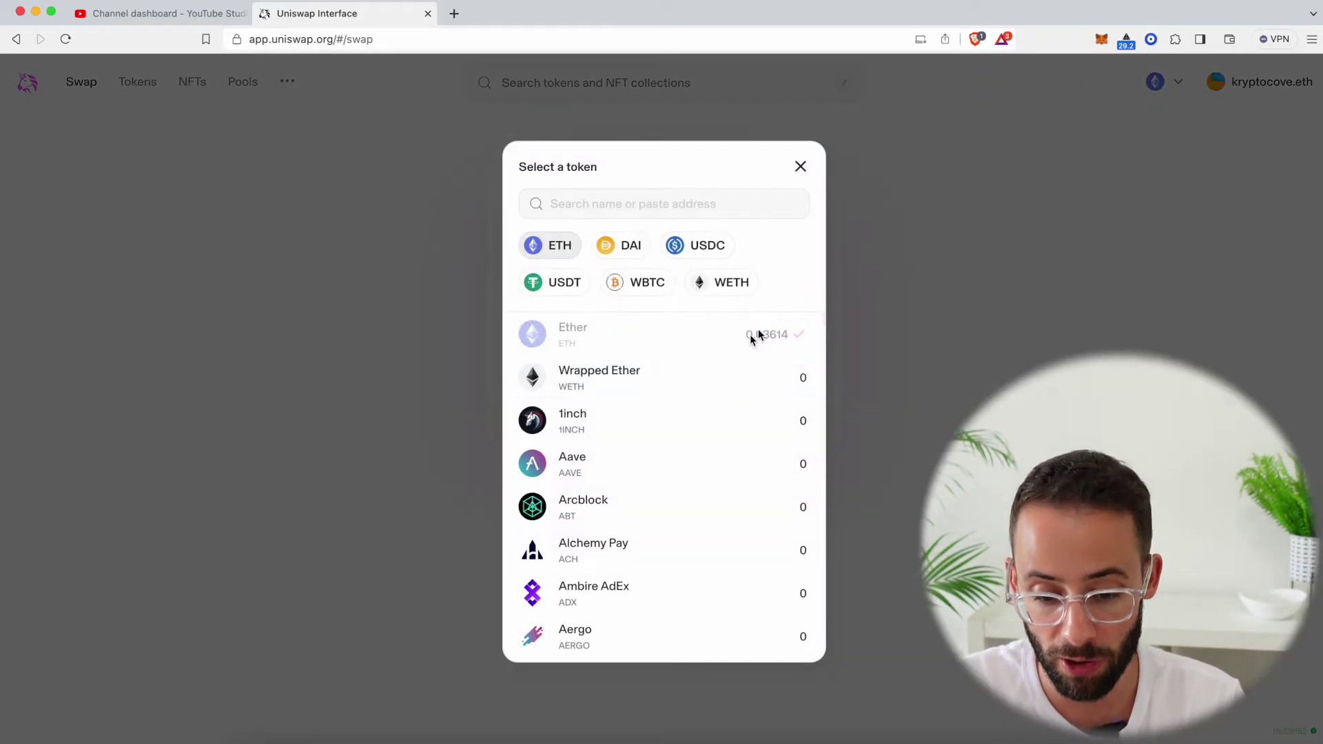
click(970, 248)
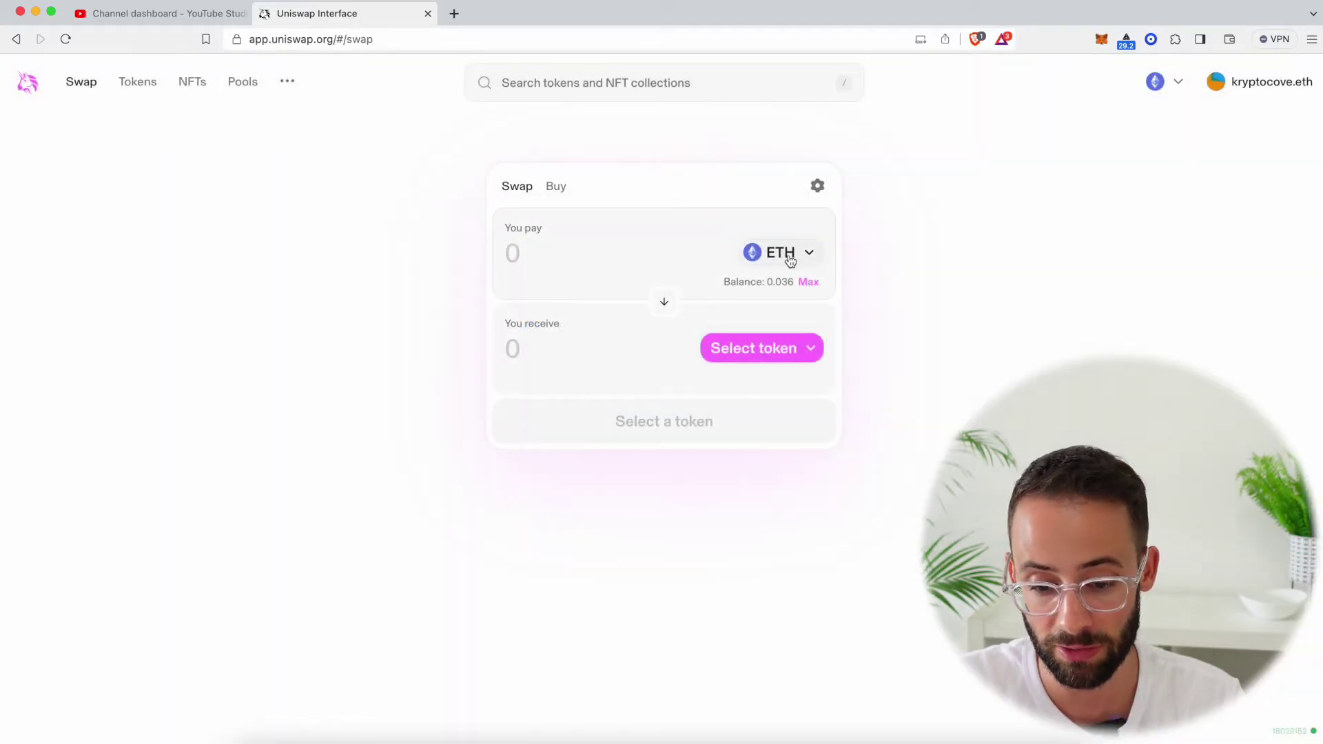
click(803, 260)
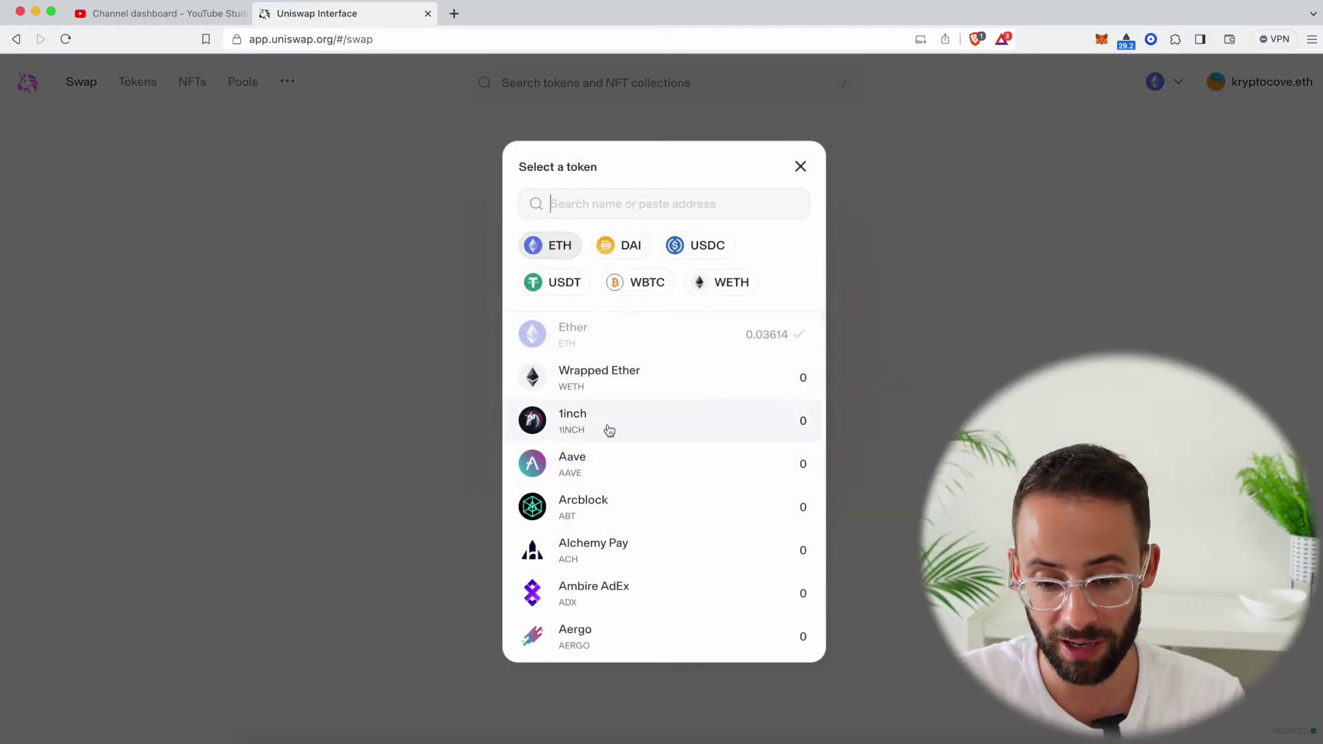
click(699, 251)
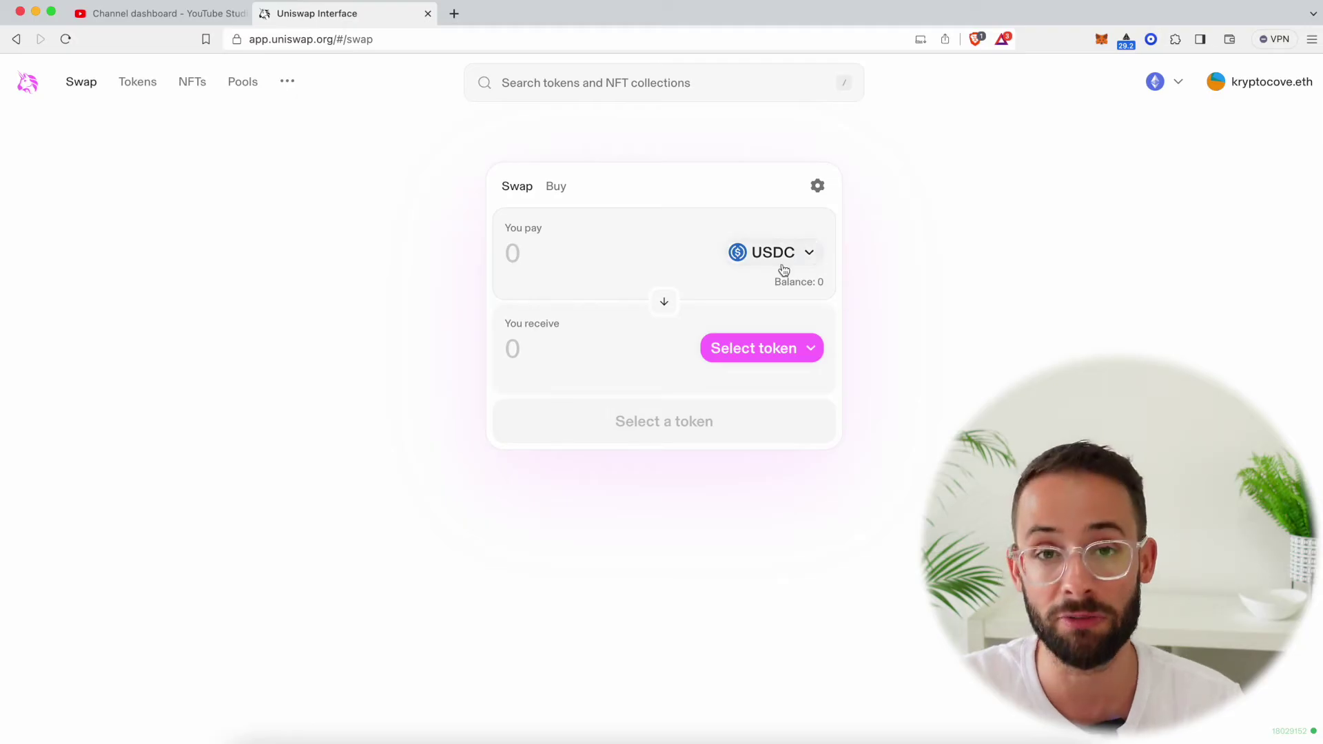
click(758, 351)
click(926, 464)
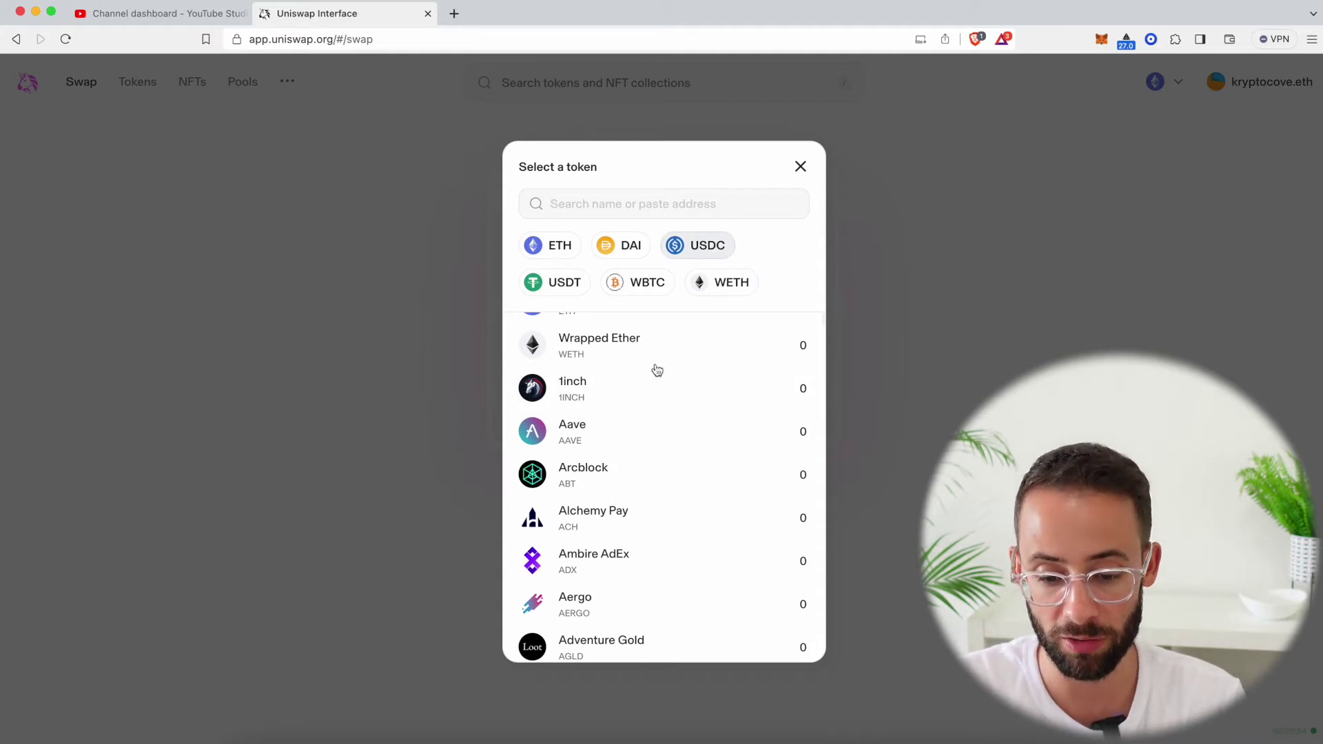
scroll(655, 369, up, 2)
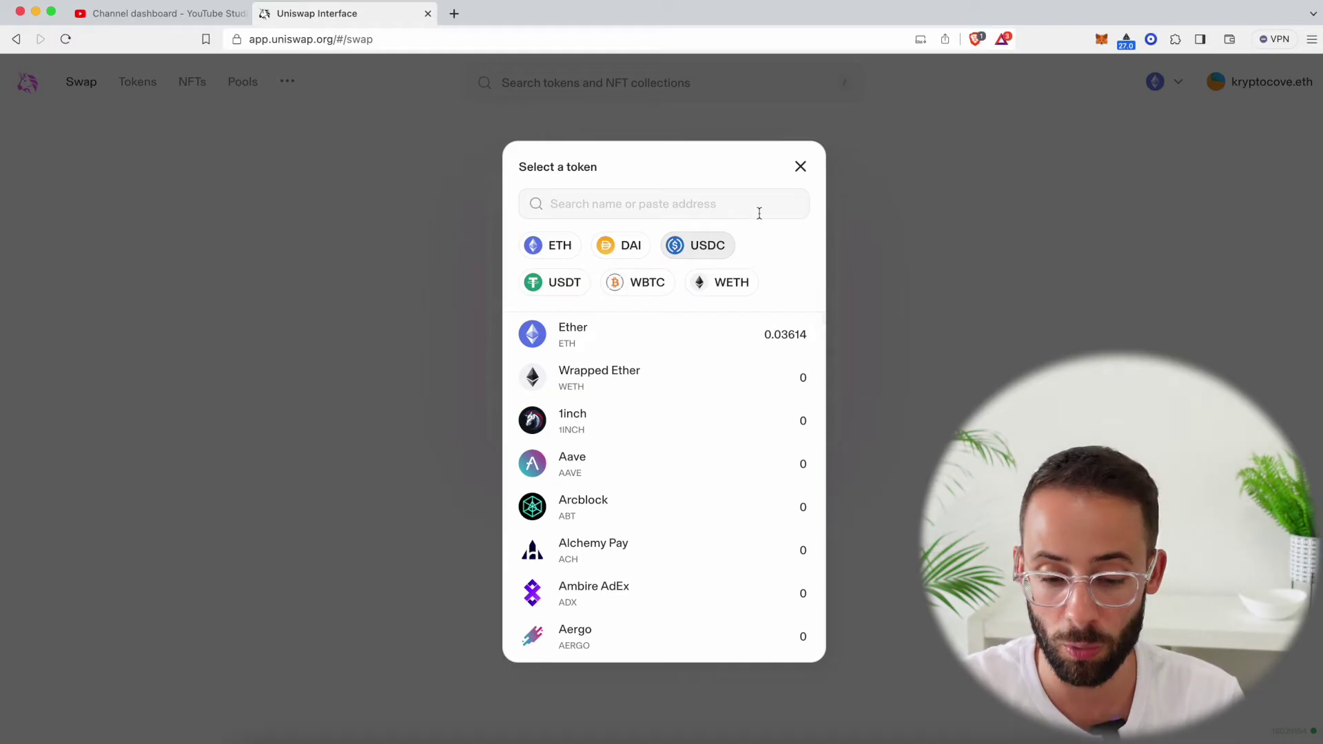
click(564, 247)
Choose AAVE as the token to receive.
click(775, 347)
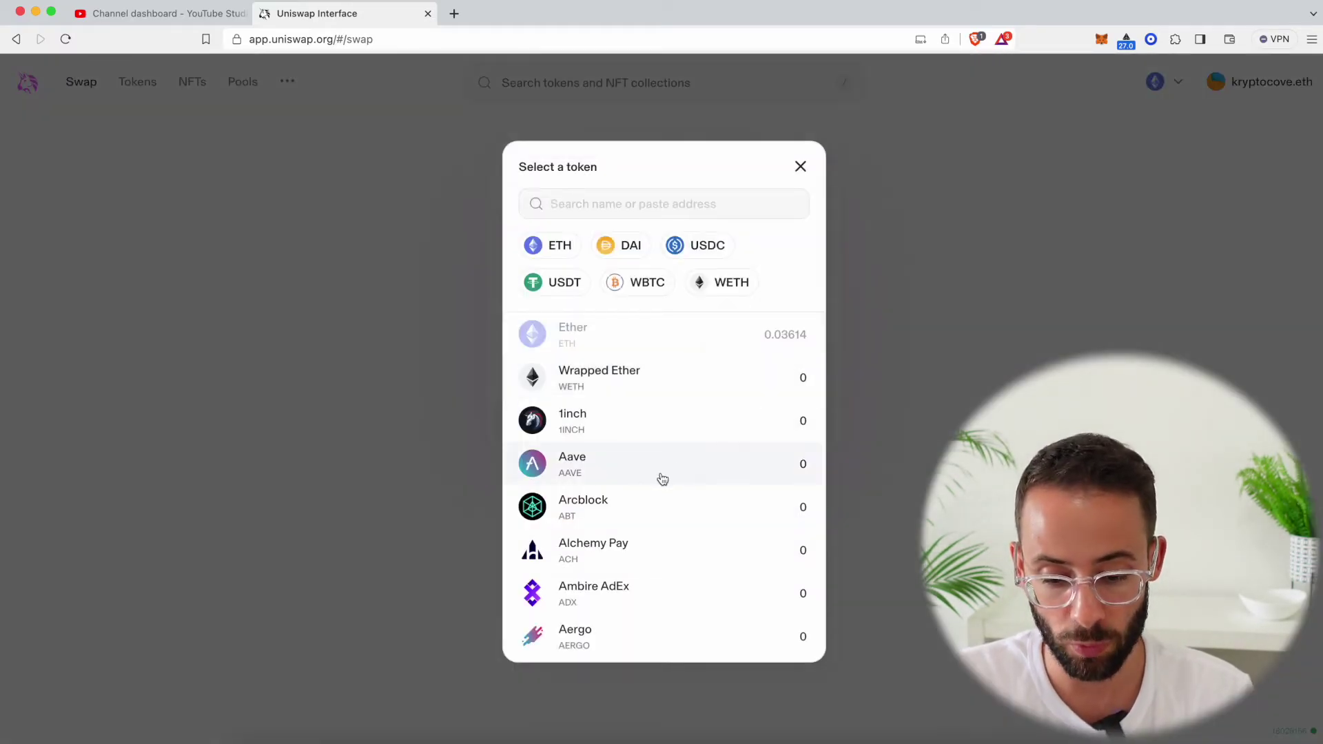
click(660, 478)
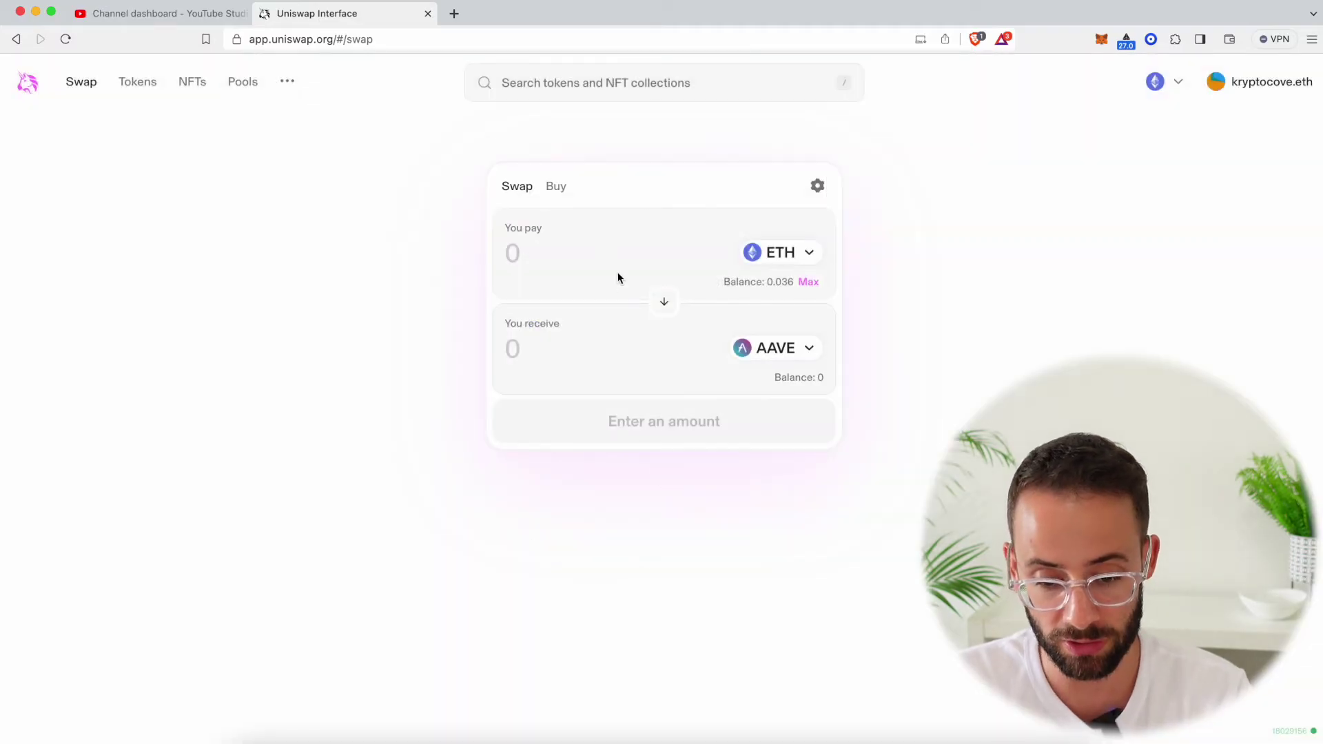
click(604, 254)
Enter 0.01 ETH to pay, then replace the AAVE receive amount with 0.1.
text(0.01)
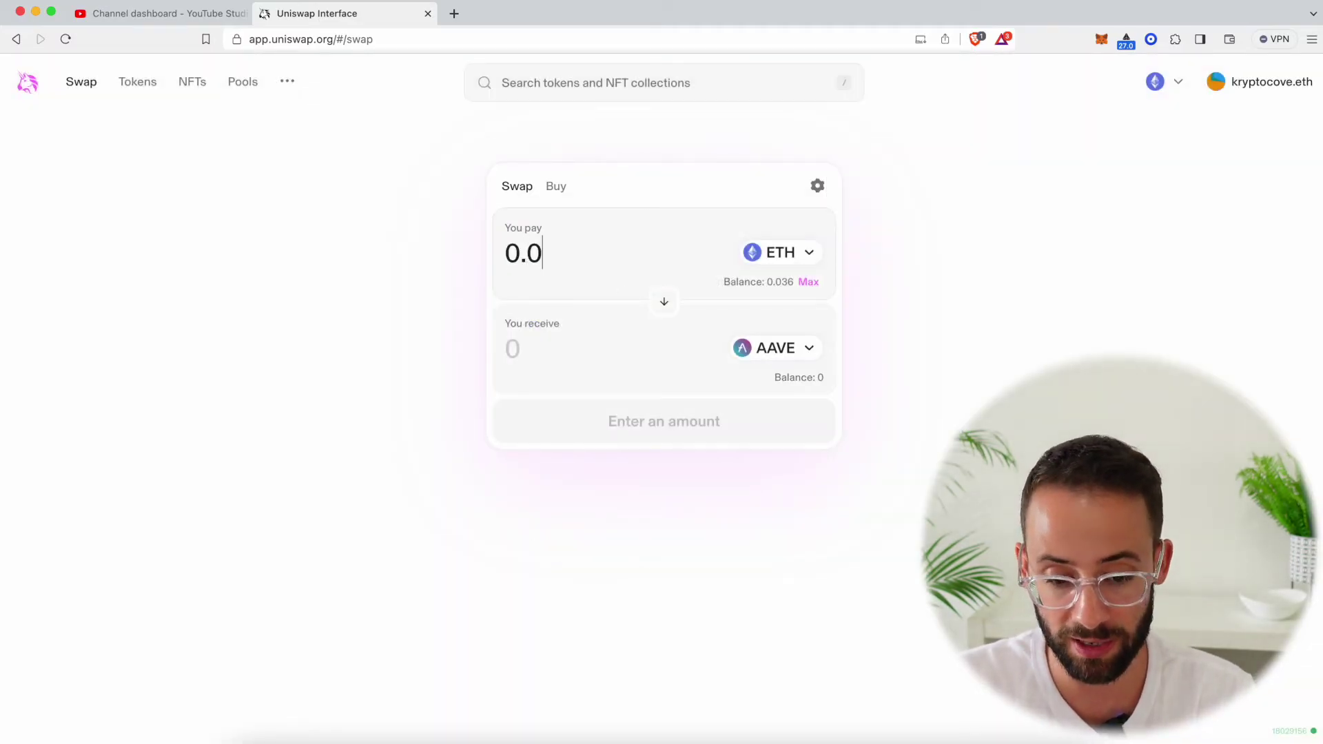
click(598, 361)
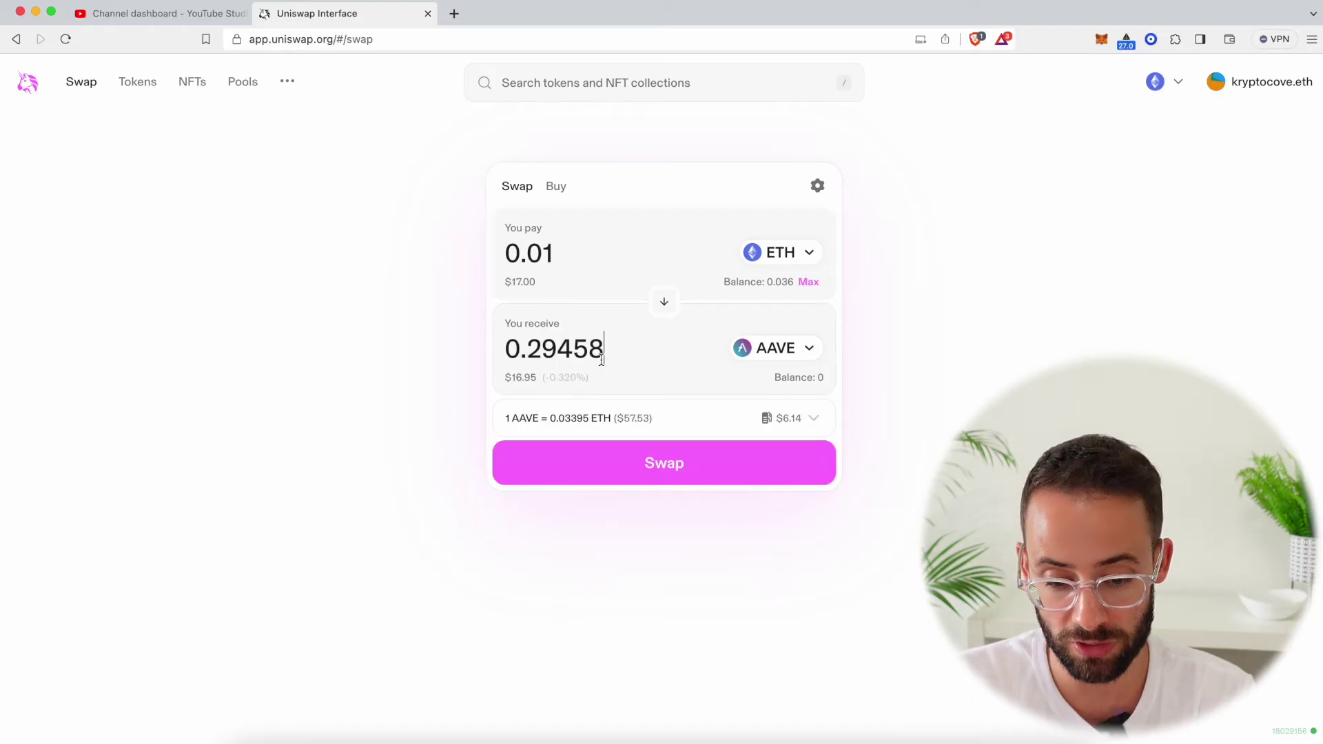
drag(624, 360, 477, 334)
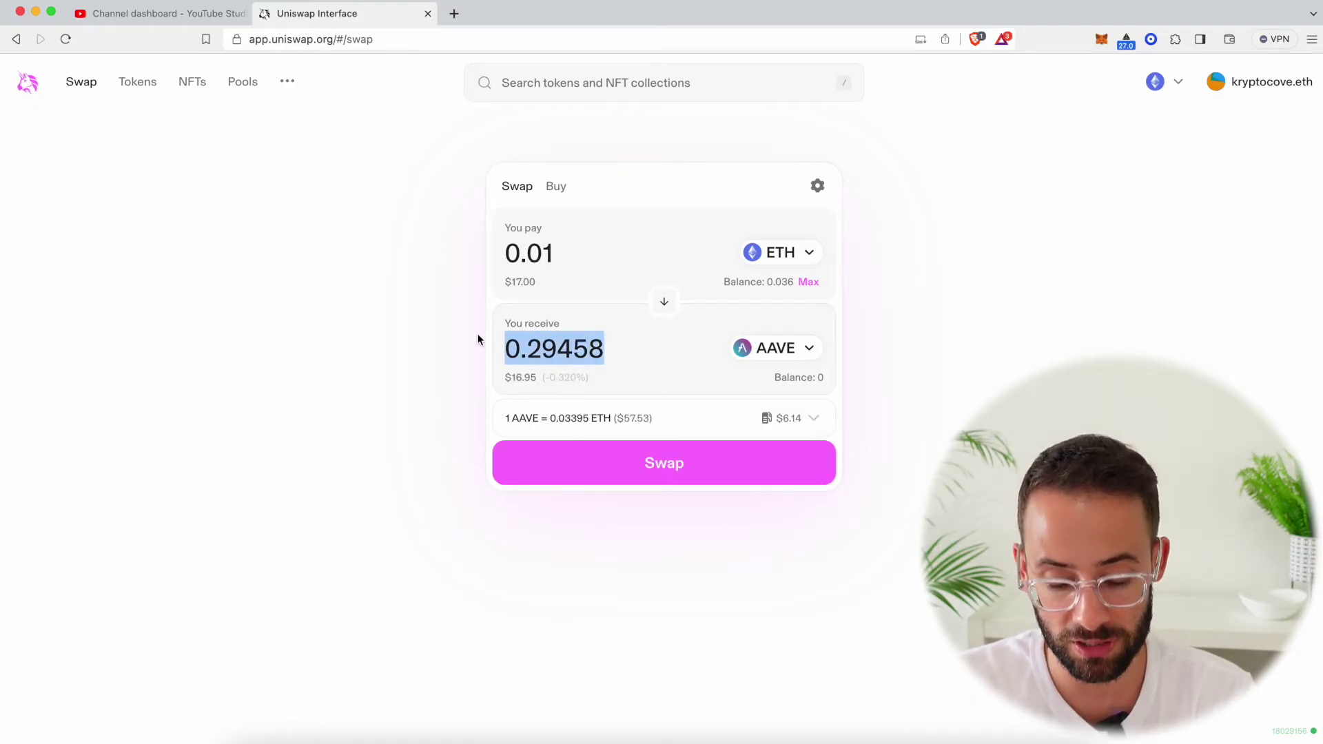
text(0.)
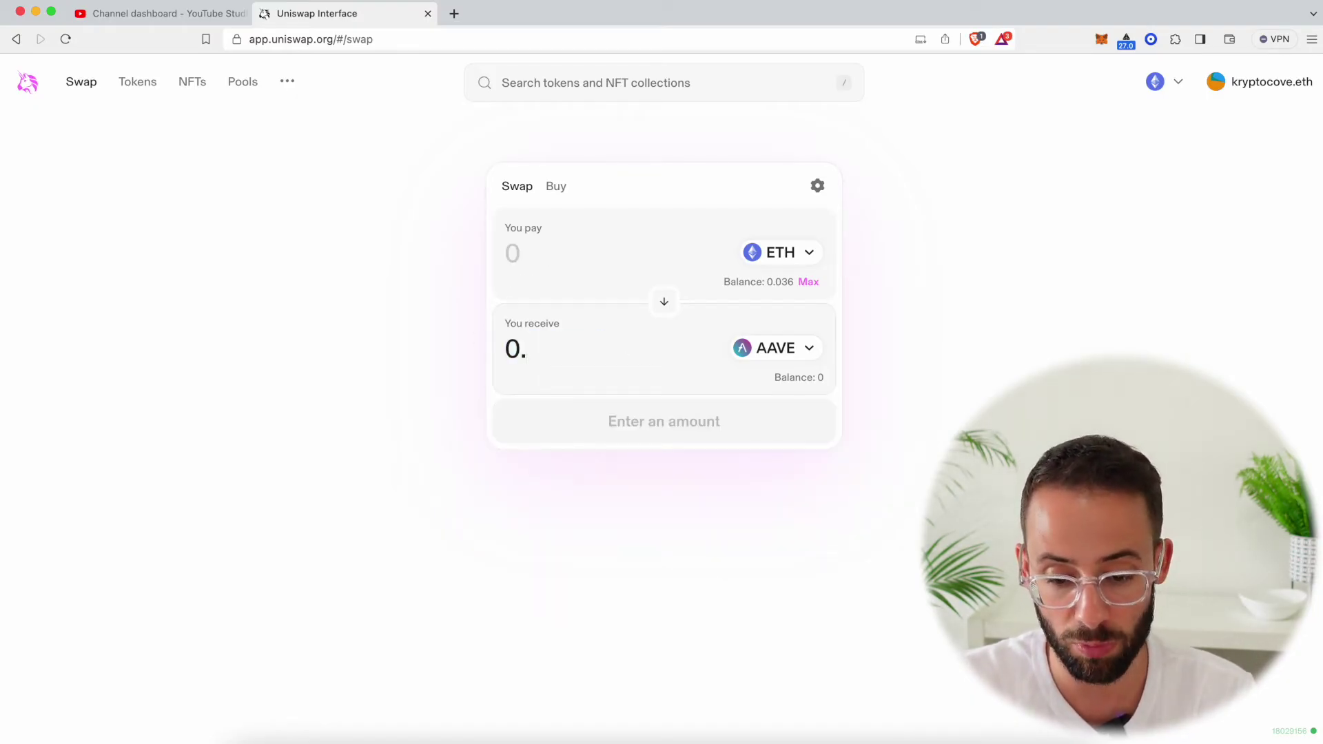
text(1)
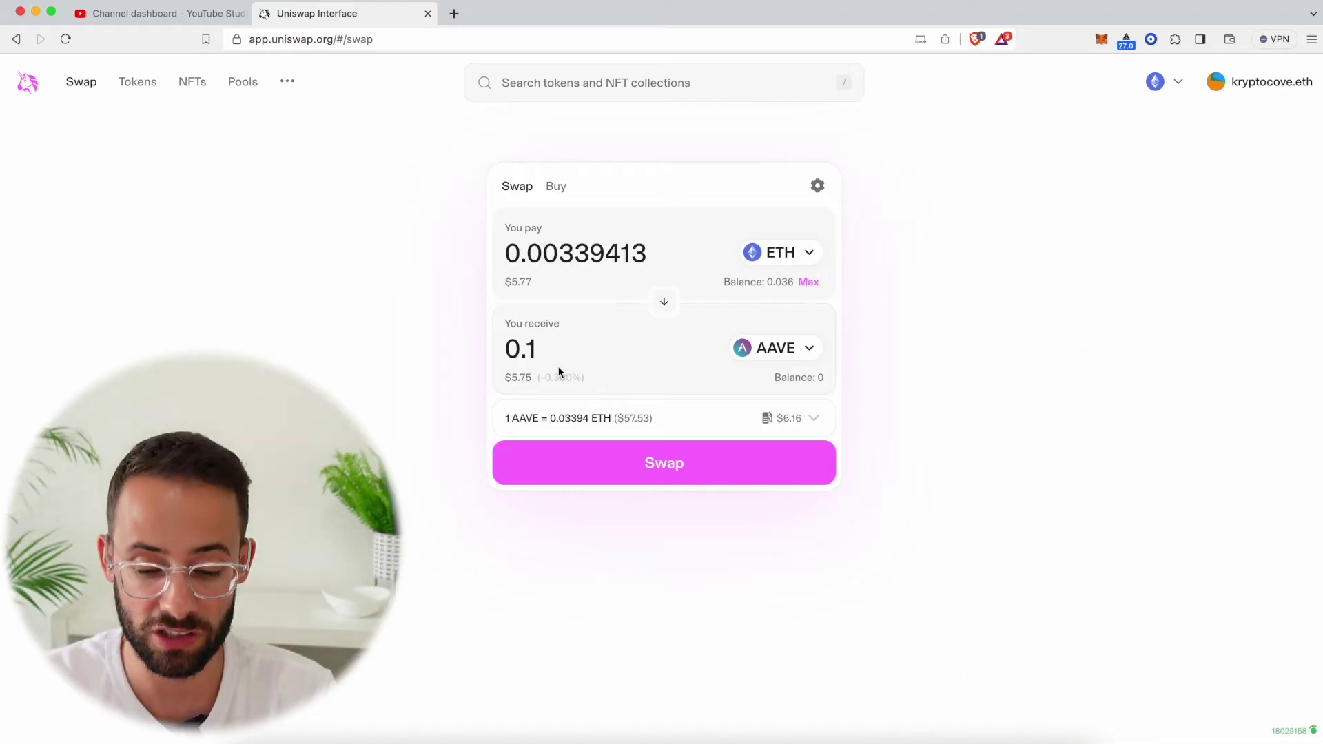
click(689, 468)
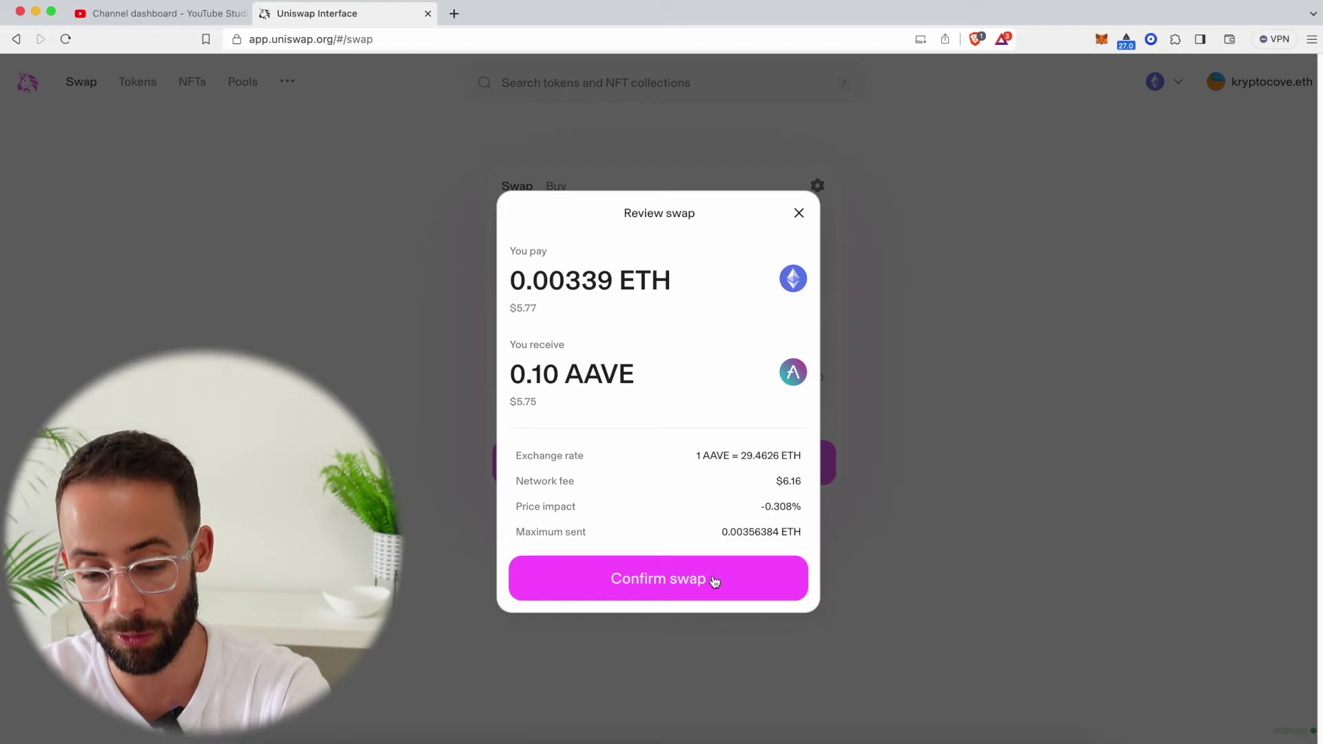
mouse_move(791, 482)
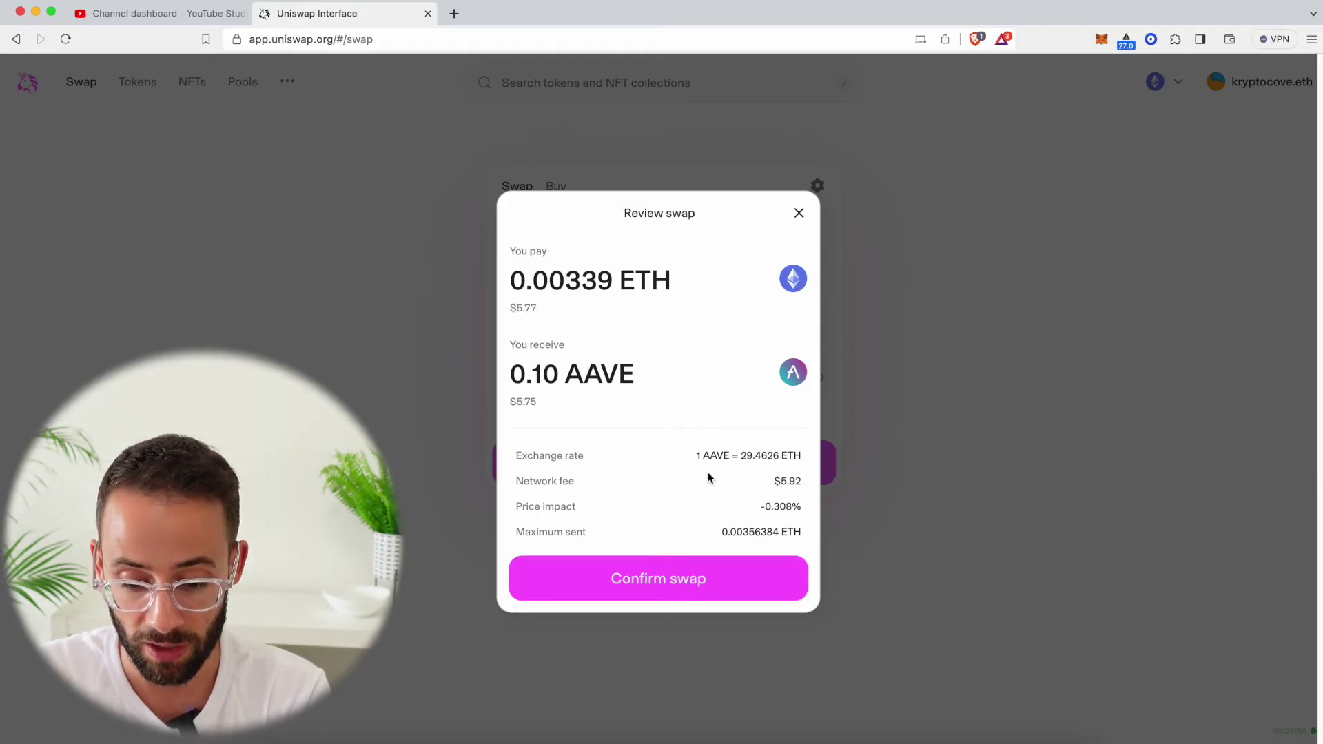
click(683, 597)
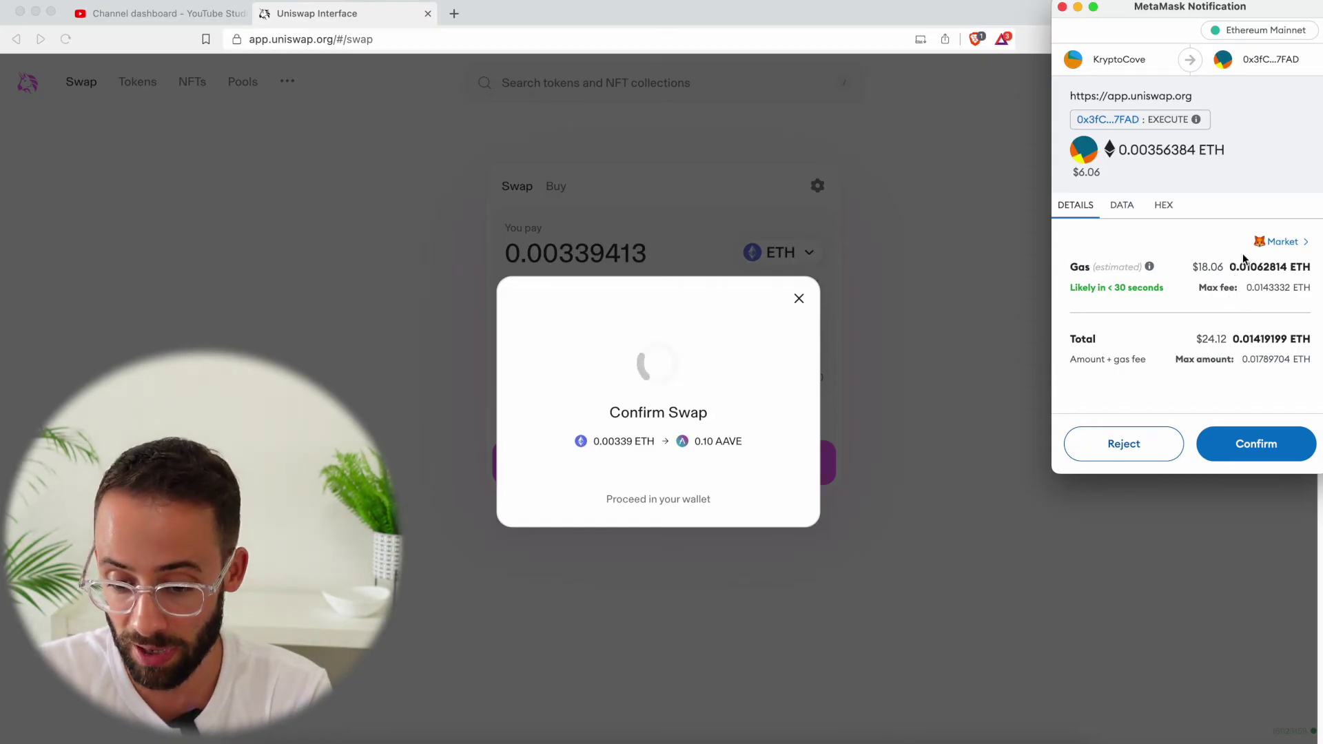
click(1128, 446)
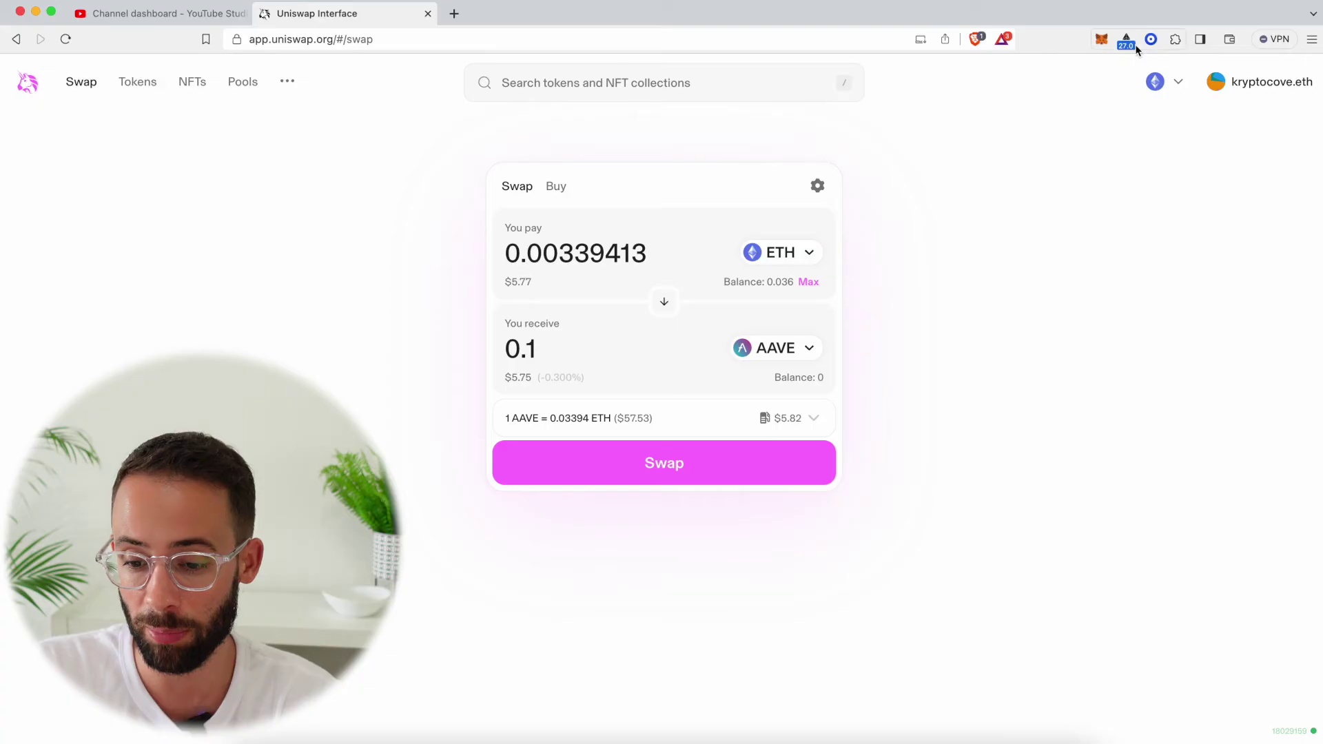
Switch Uniswap to Polygon, approving it in MetaMask, so MATIC (22.93 balance) is paid.
click(1171, 84)
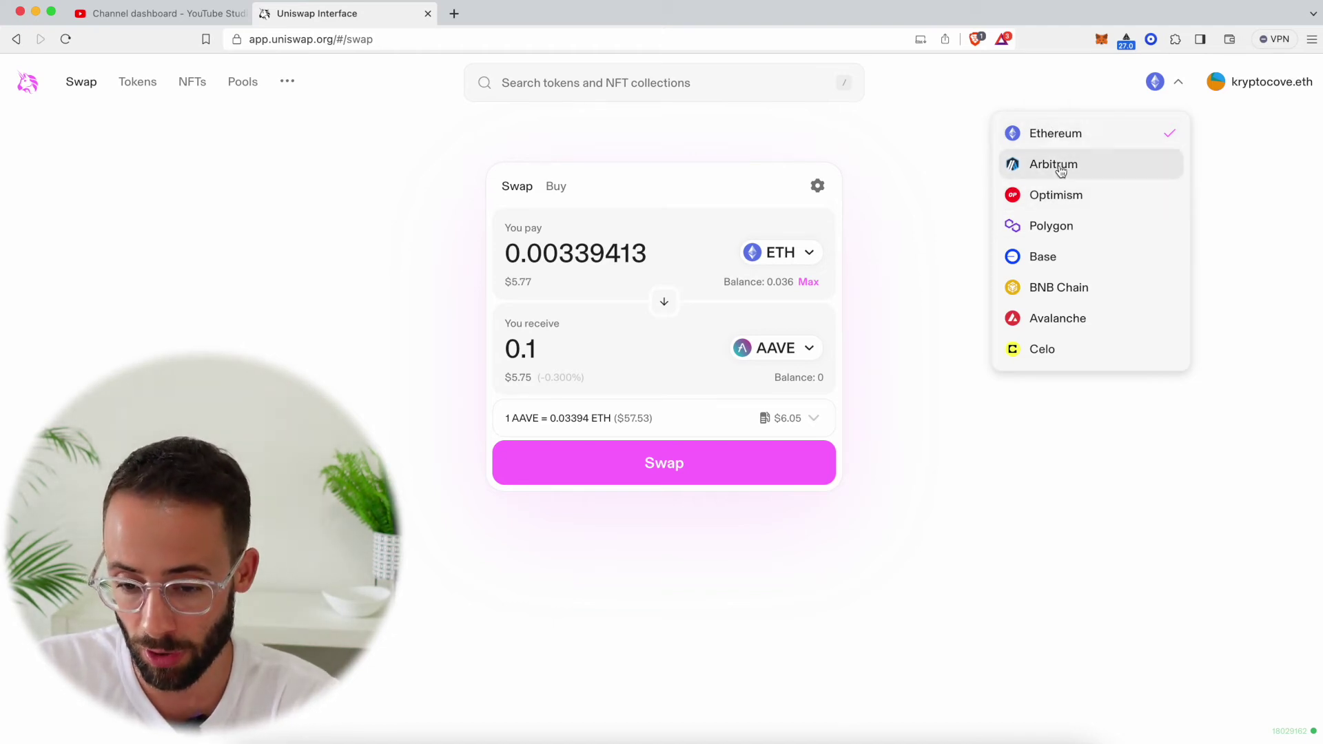
click(1050, 234)
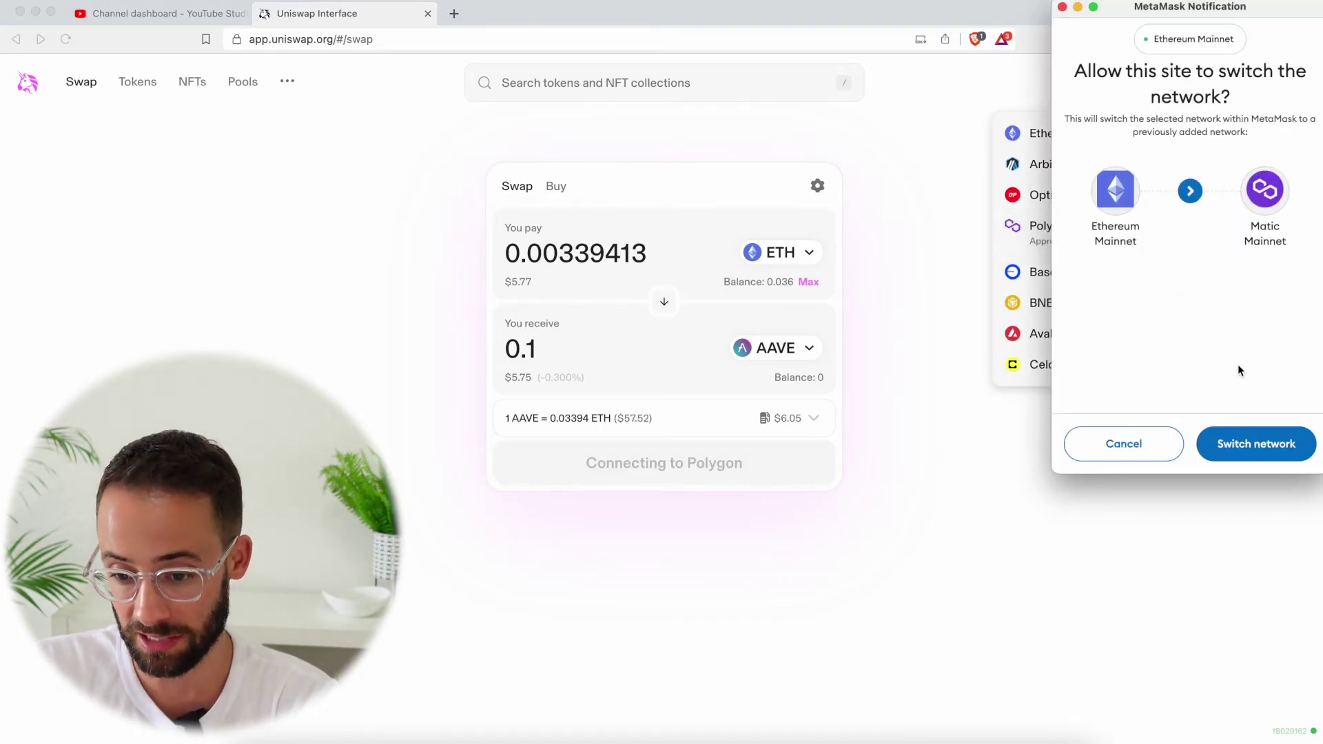
click(1259, 444)
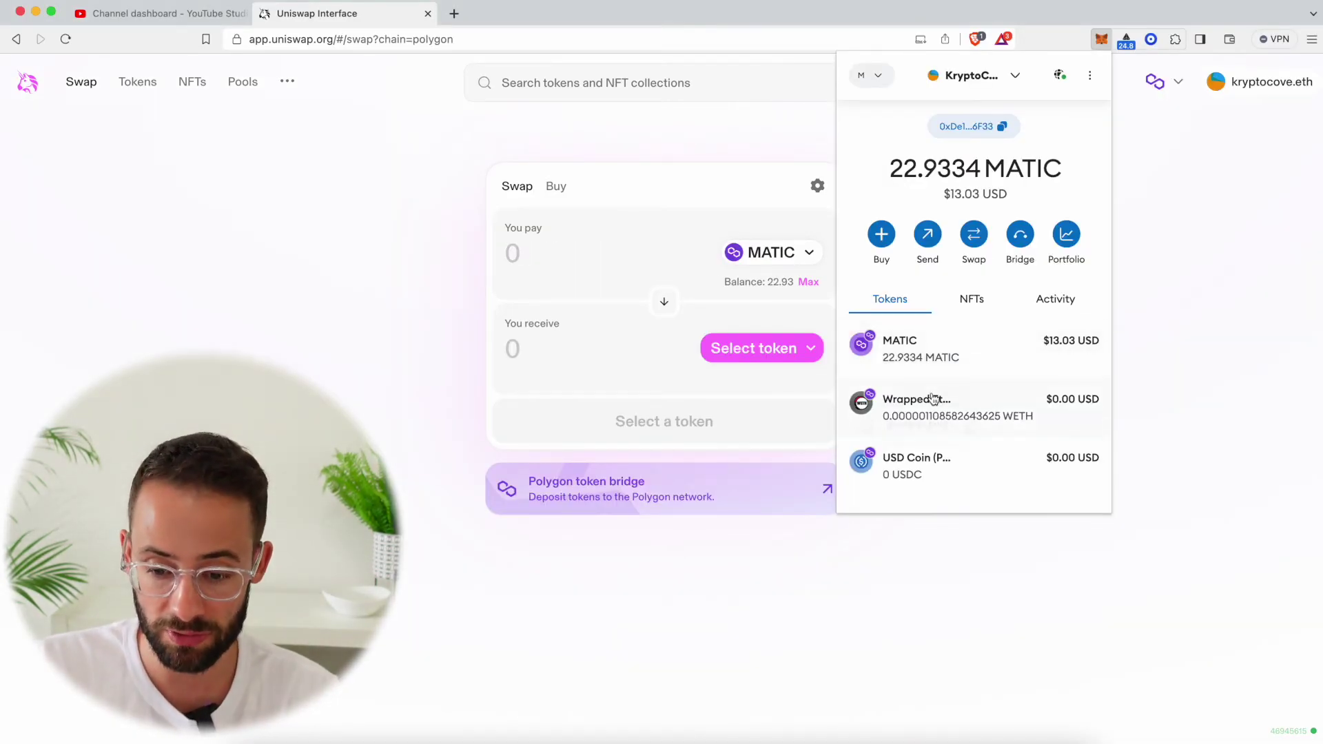
click(425, 366)
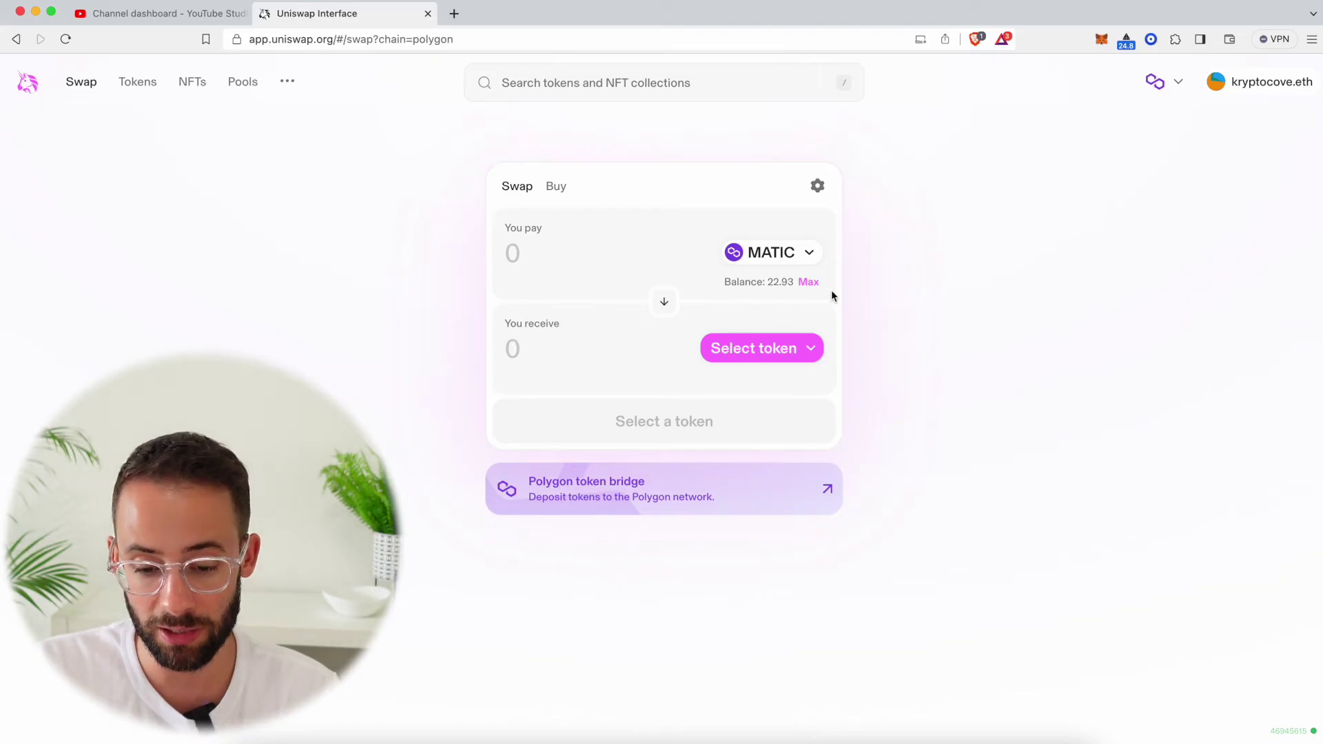
Choose Wrapped Ether to receive and enter 2 MATIC to pay.
click(768, 348)
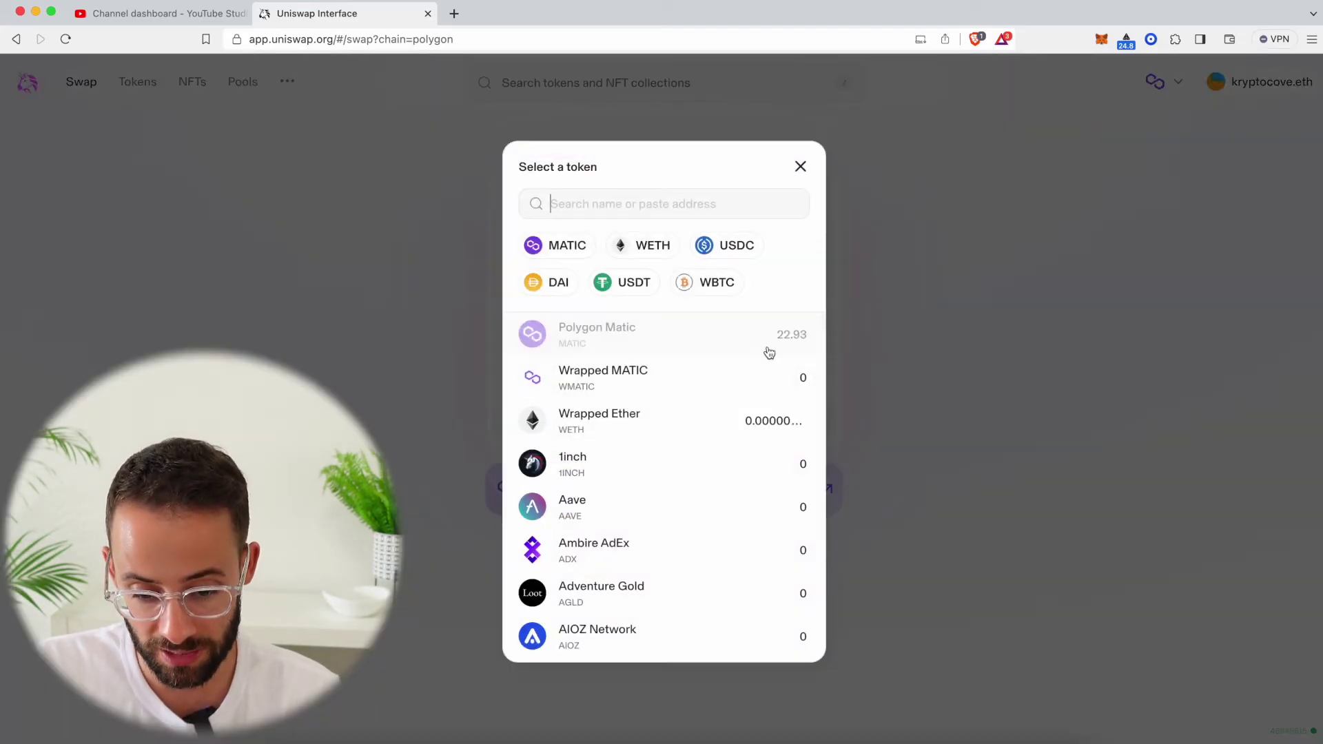
click(647, 421)
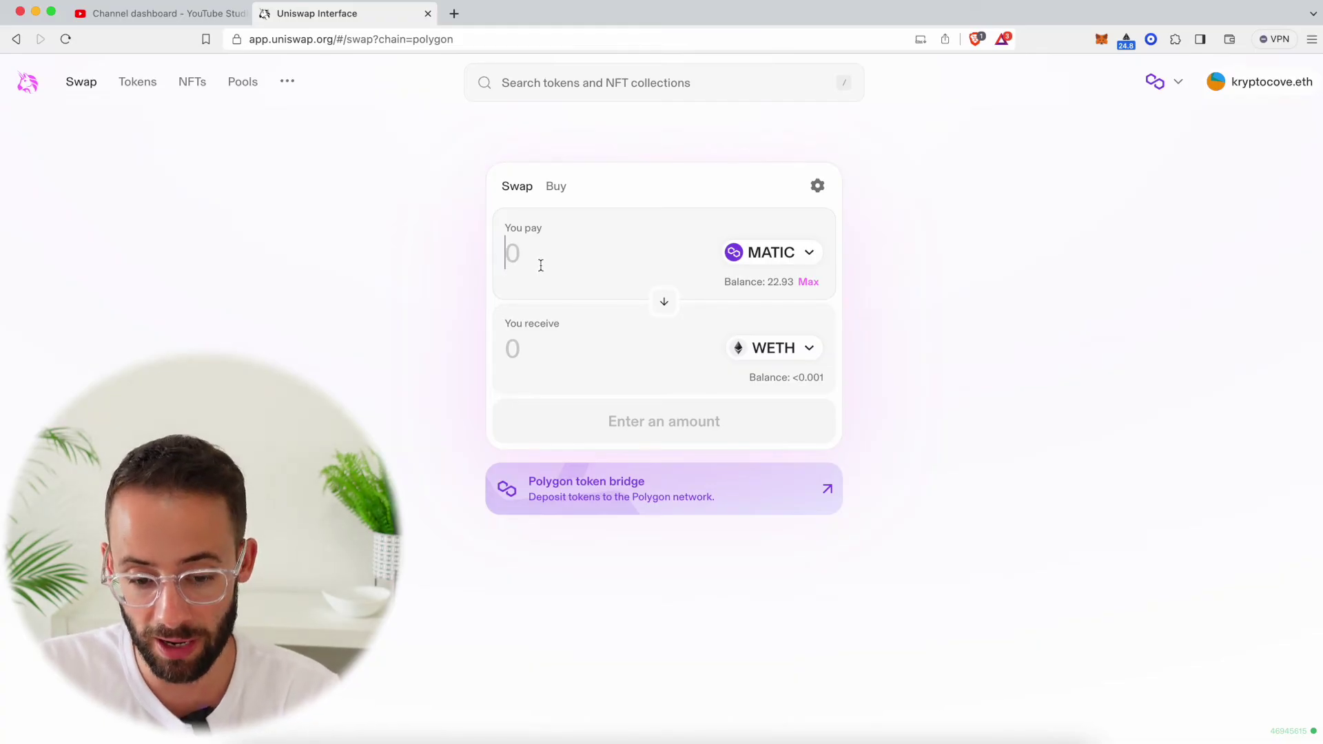
text(2)
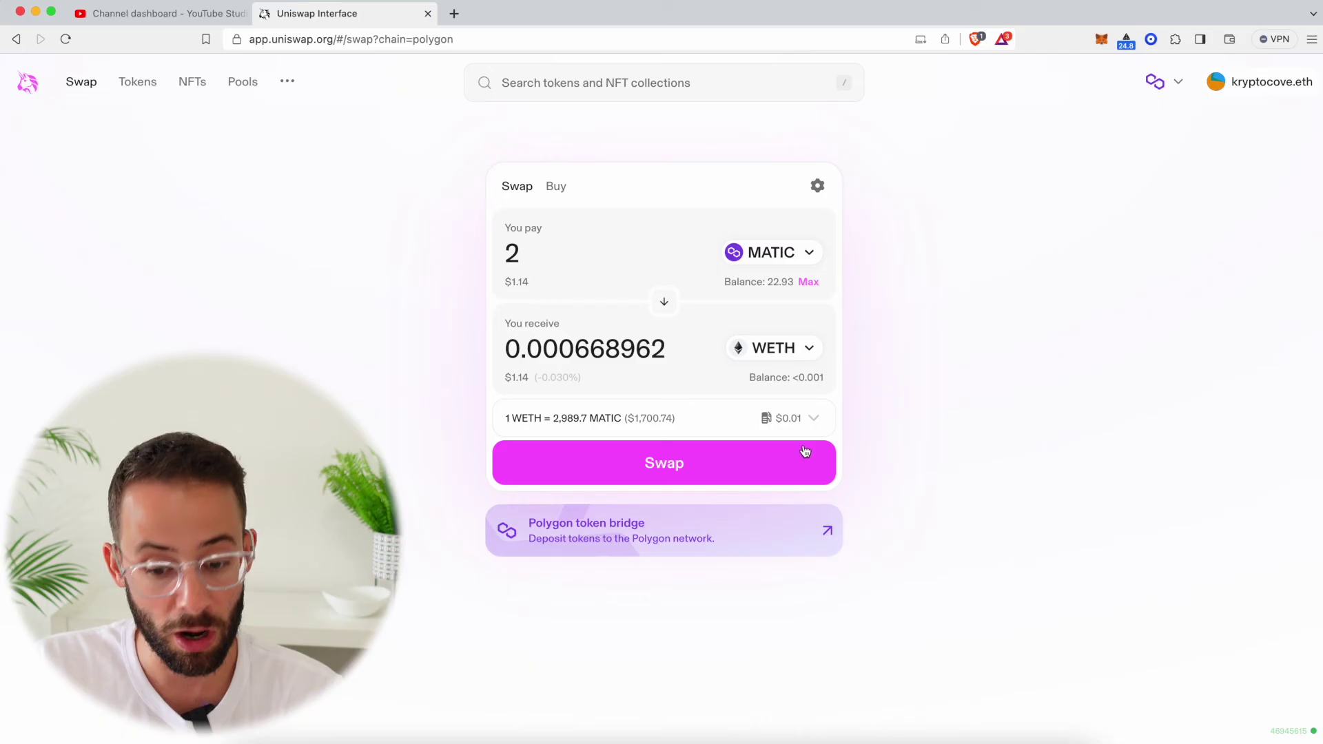
Review and confirm the 2 MATIC to 0.00067 WETH swap in Uniswap and MetaMask.
mouse_move(783, 428)
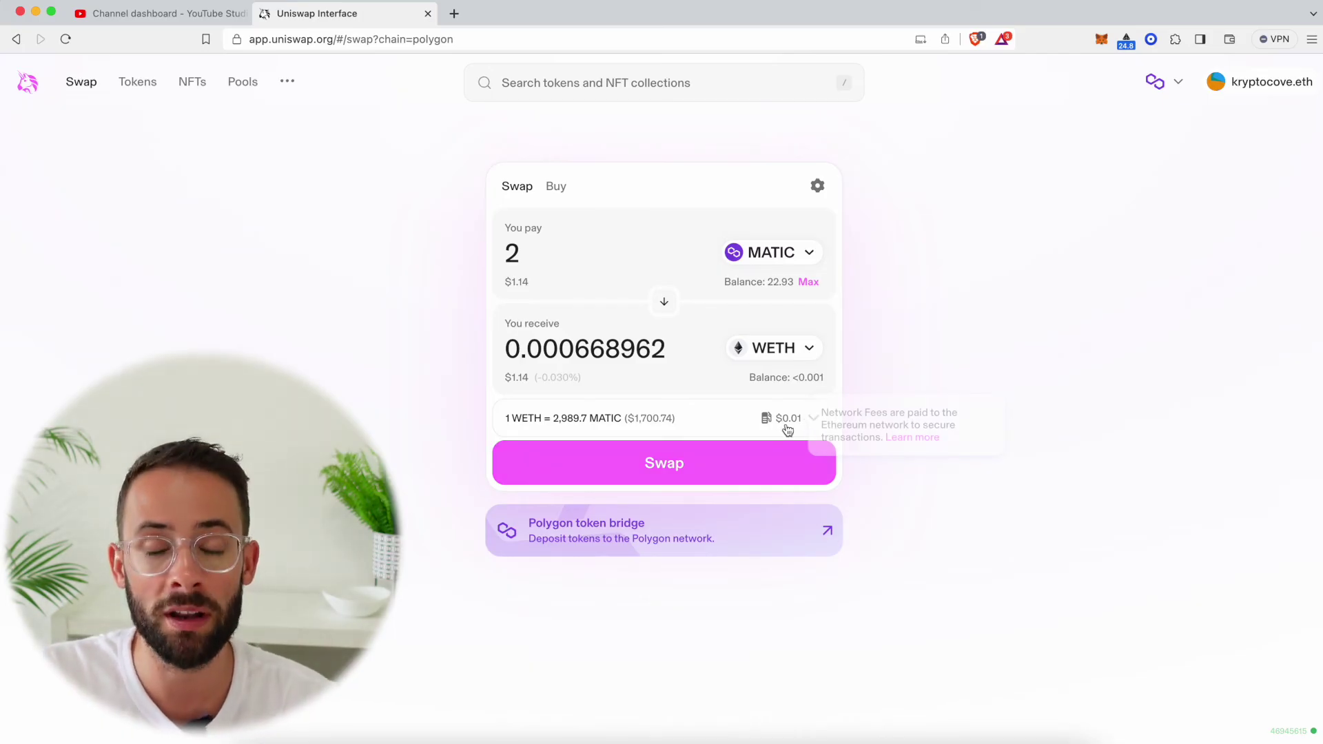
click(689, 468)
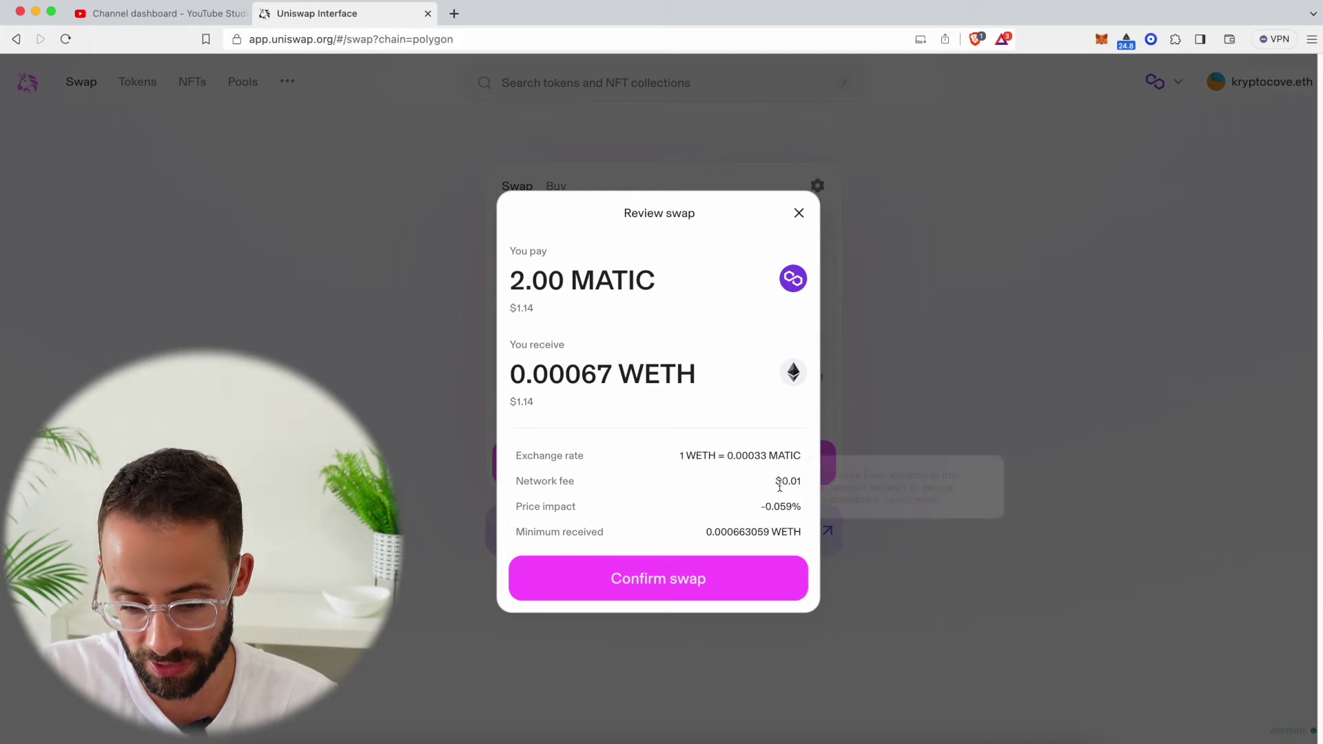
click(689, 592)
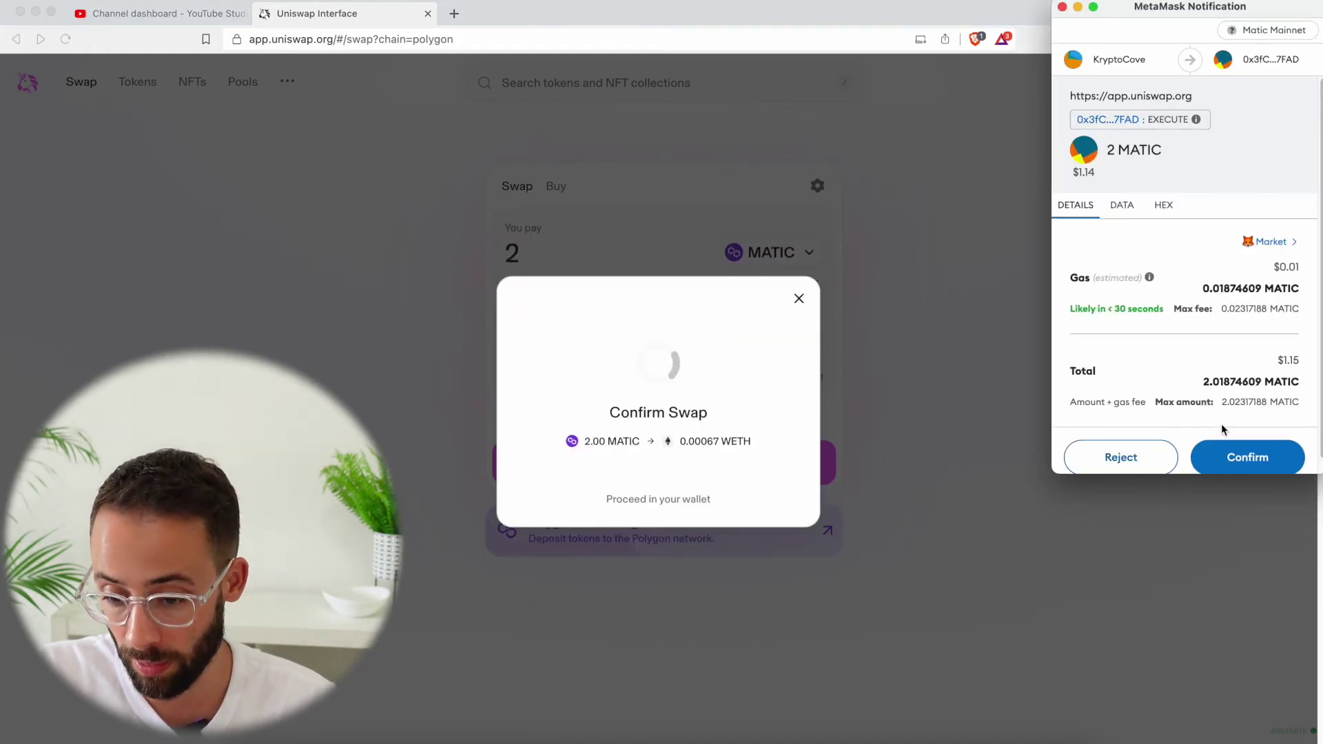
scroll(1209, 361, down, 1)
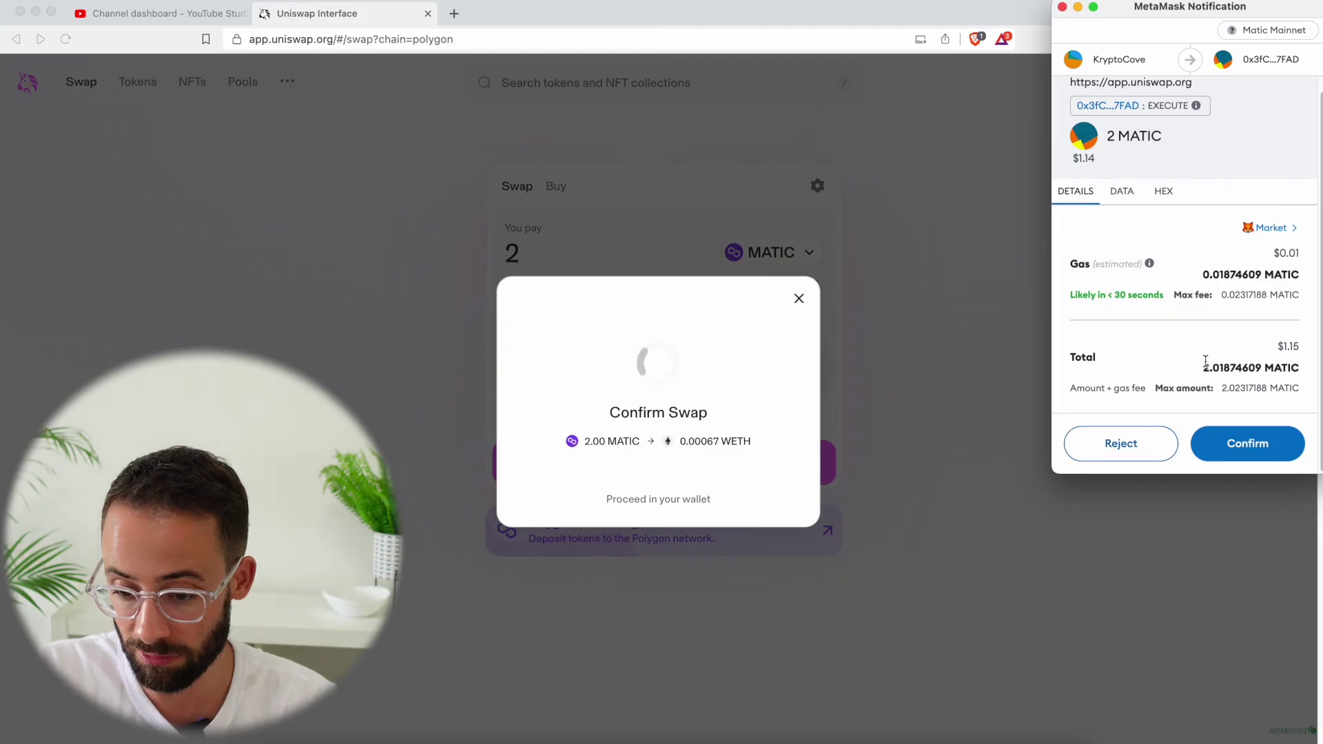
click(1255, 447)
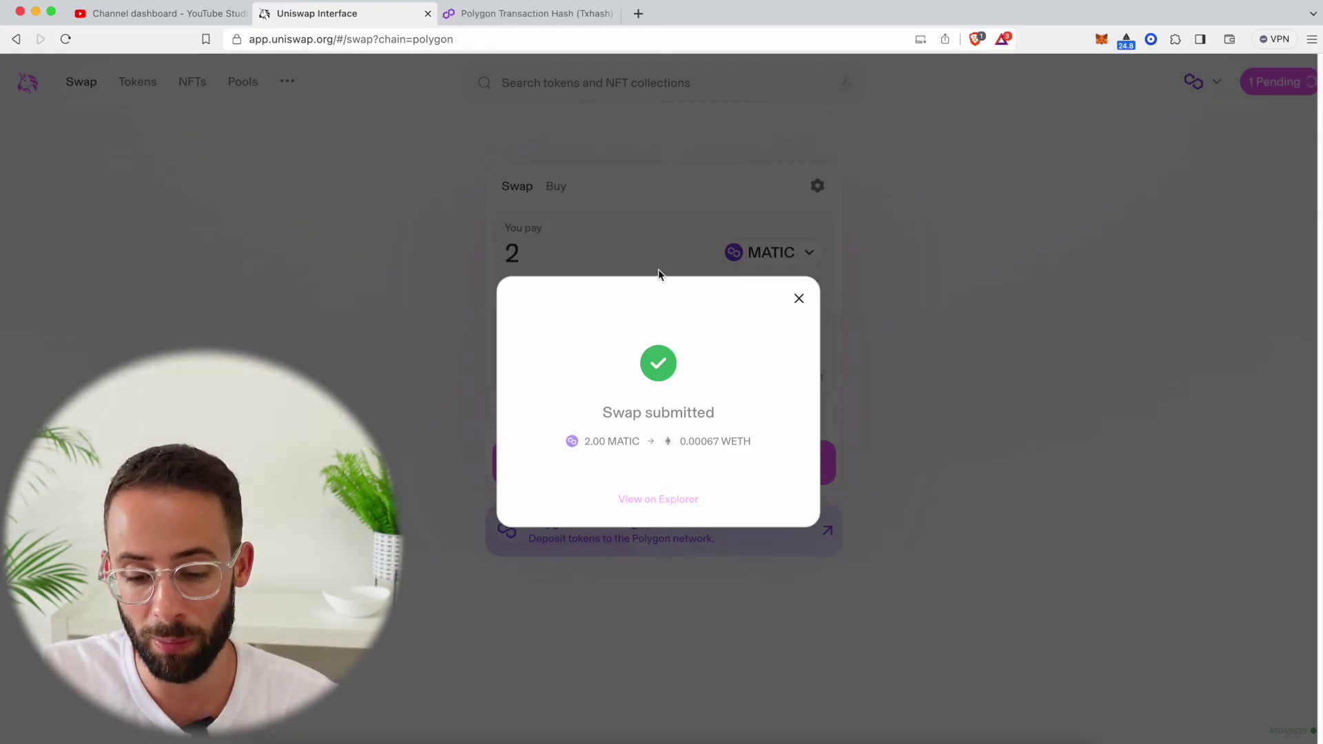
click(798, 303)
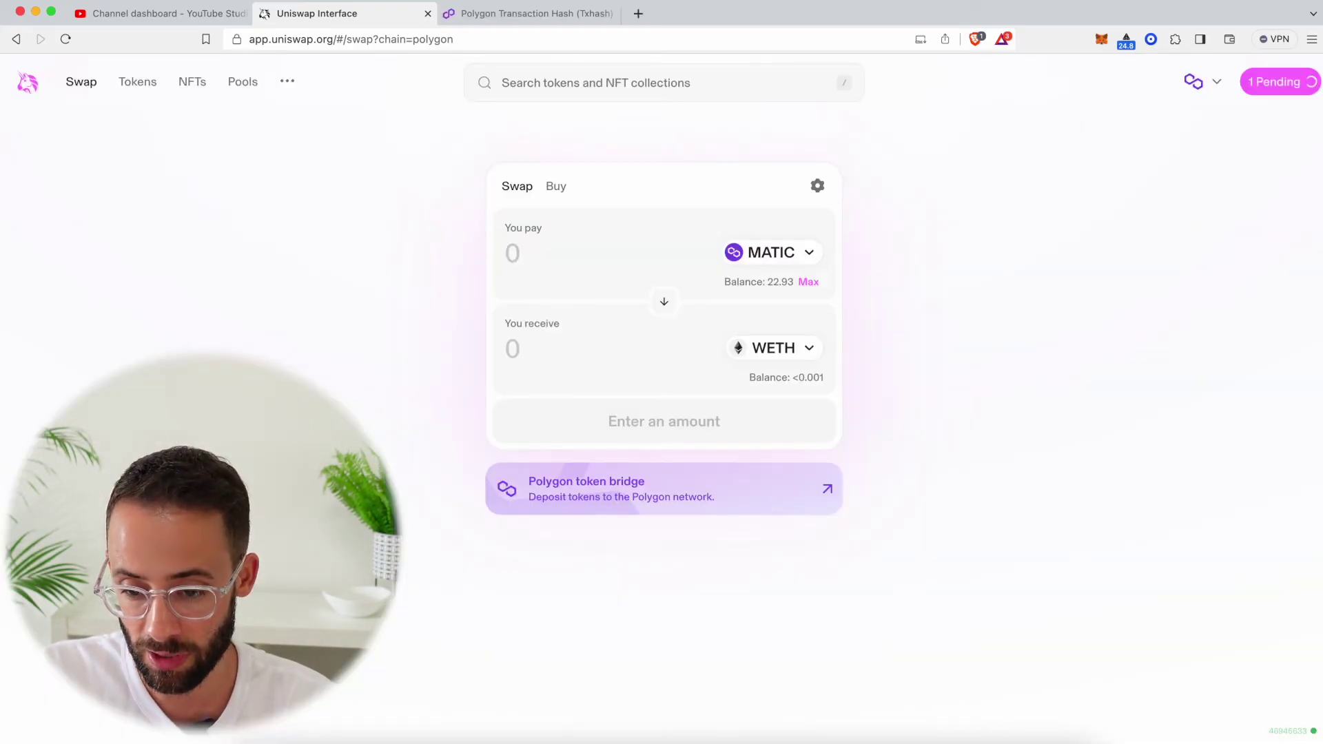
click(1101, 40)
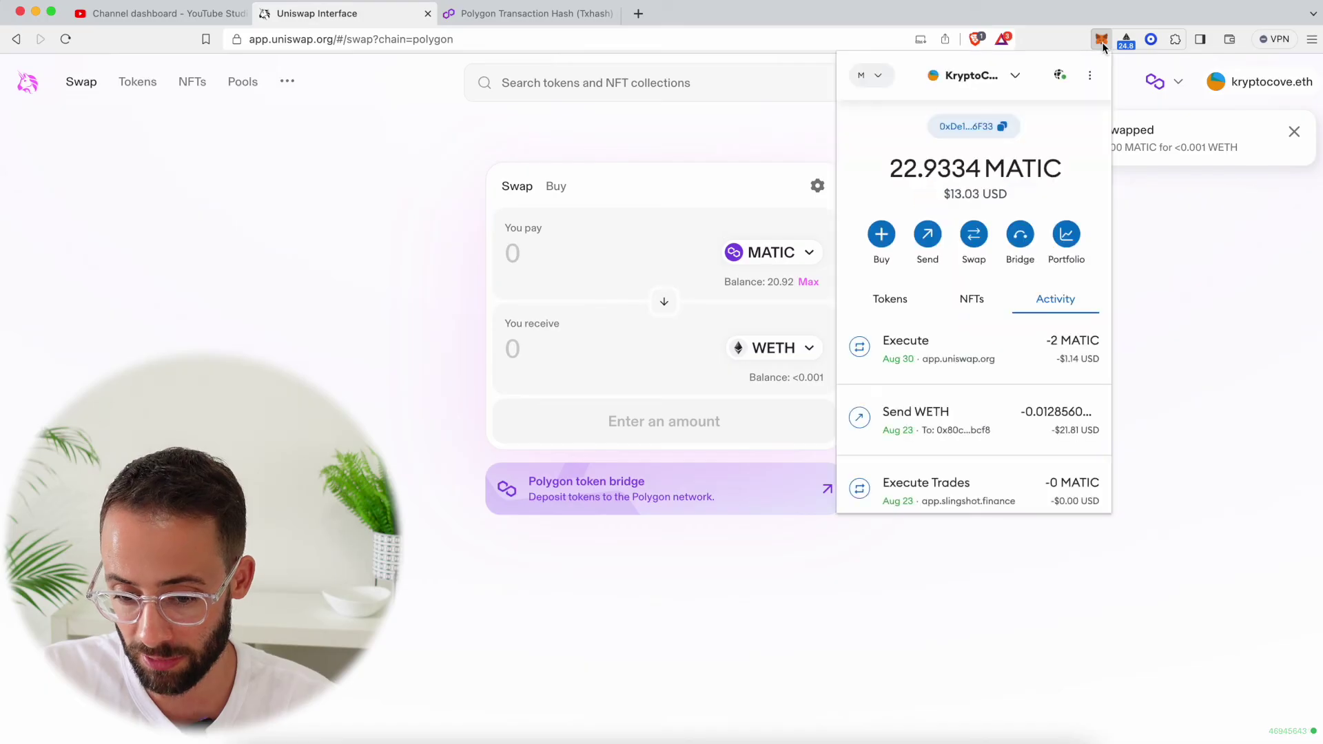
click(891, 303)
scroll(985, 372, down, 2)
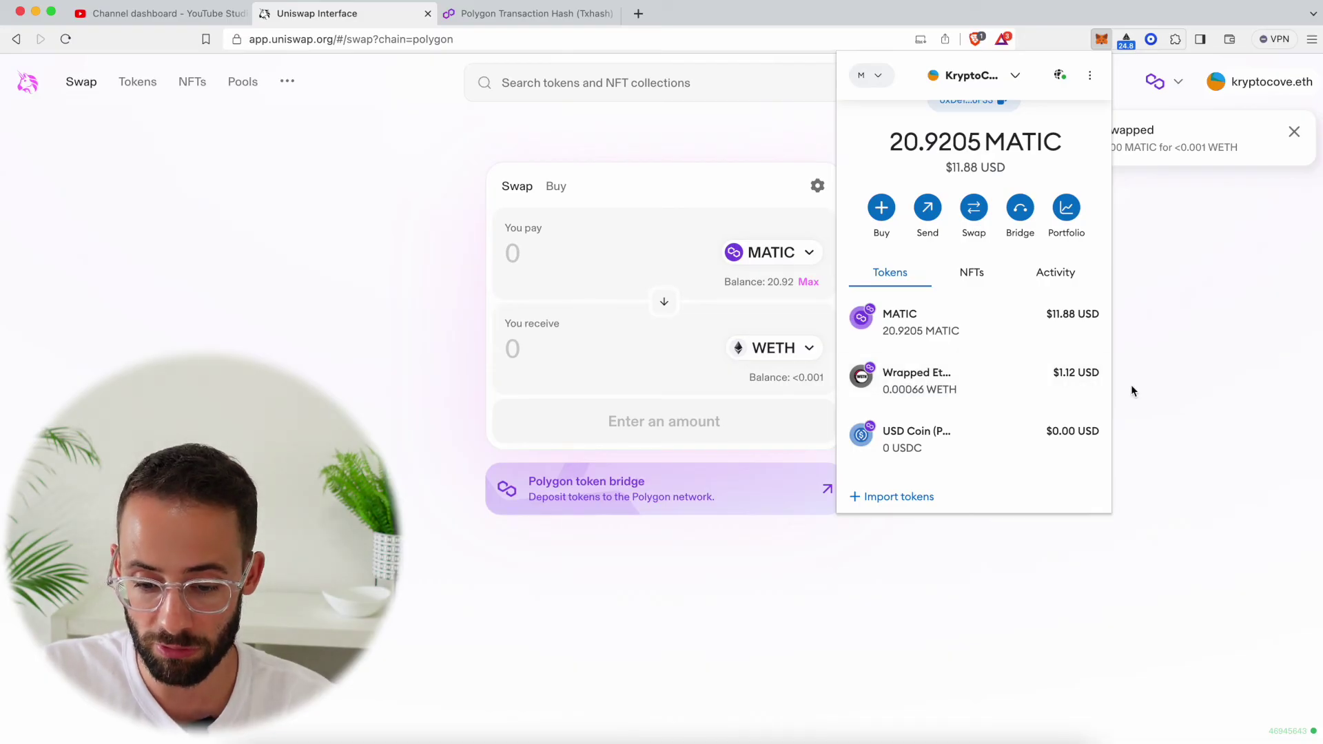
click(645, 335)
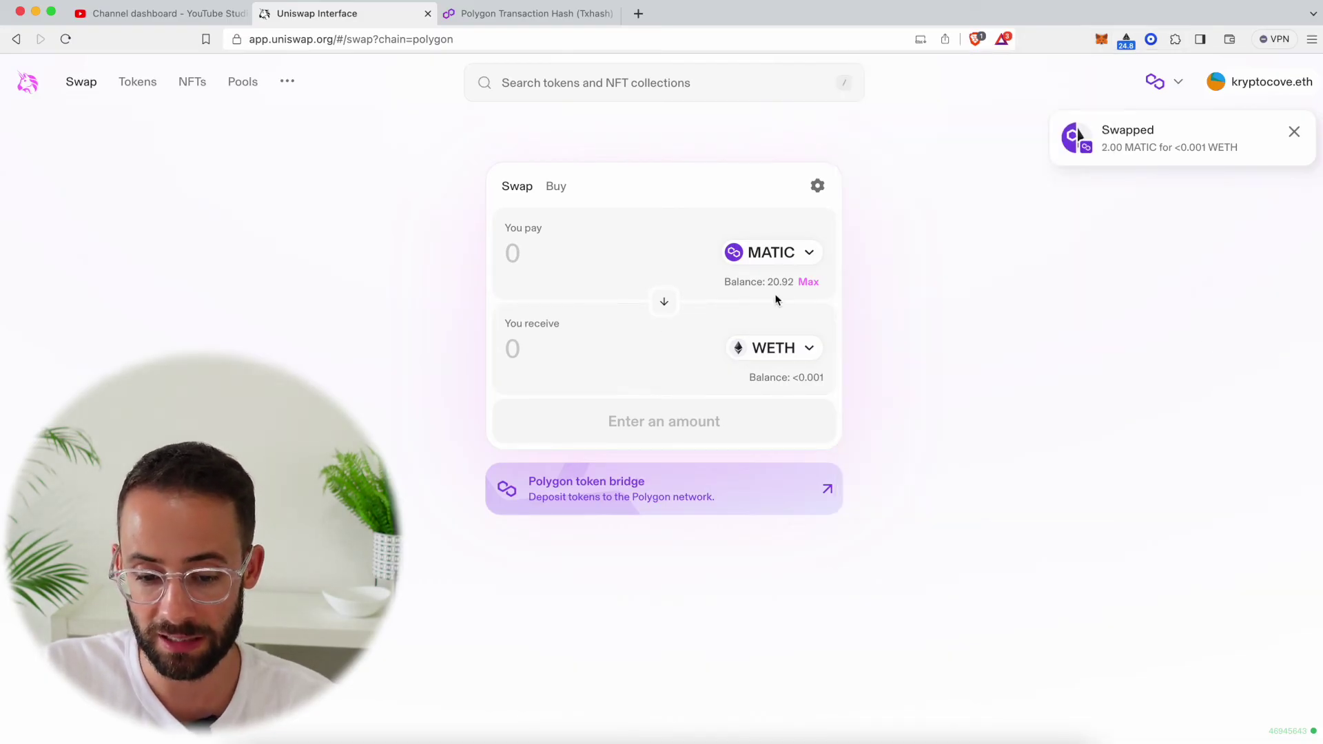
click(665, 306)
Flip tokens to pay the full WETH balance for about 2.00132 MATIC and confirm the review.
click(665, 307)
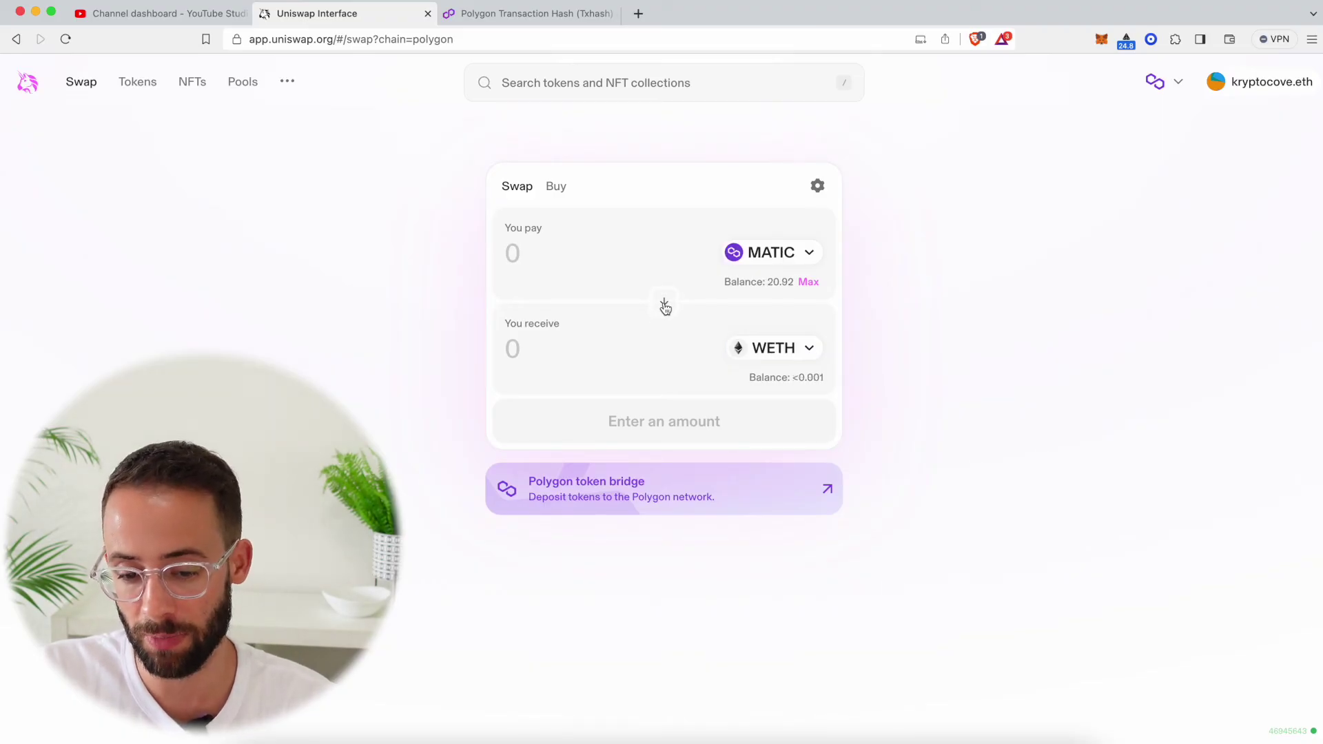
click(664, 305)
click(812, 284)
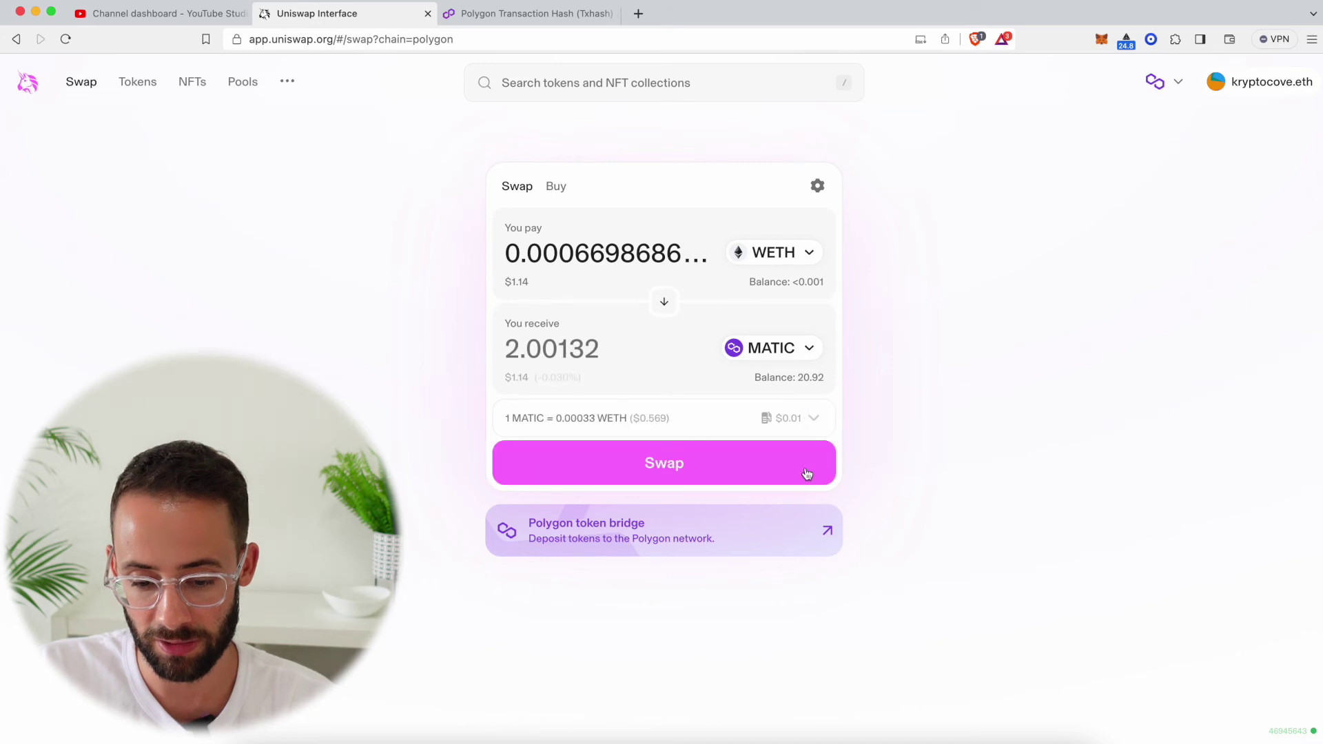
click(713, 461)
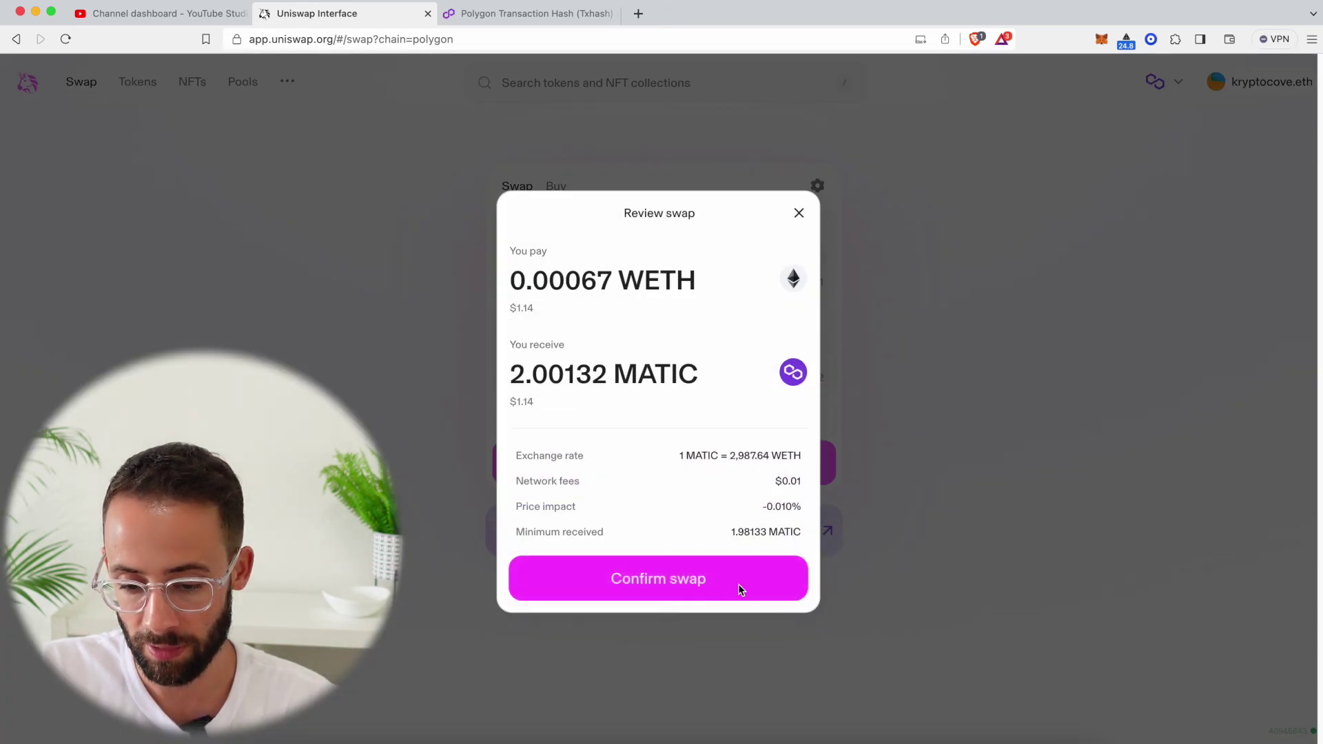
click(738, 583)
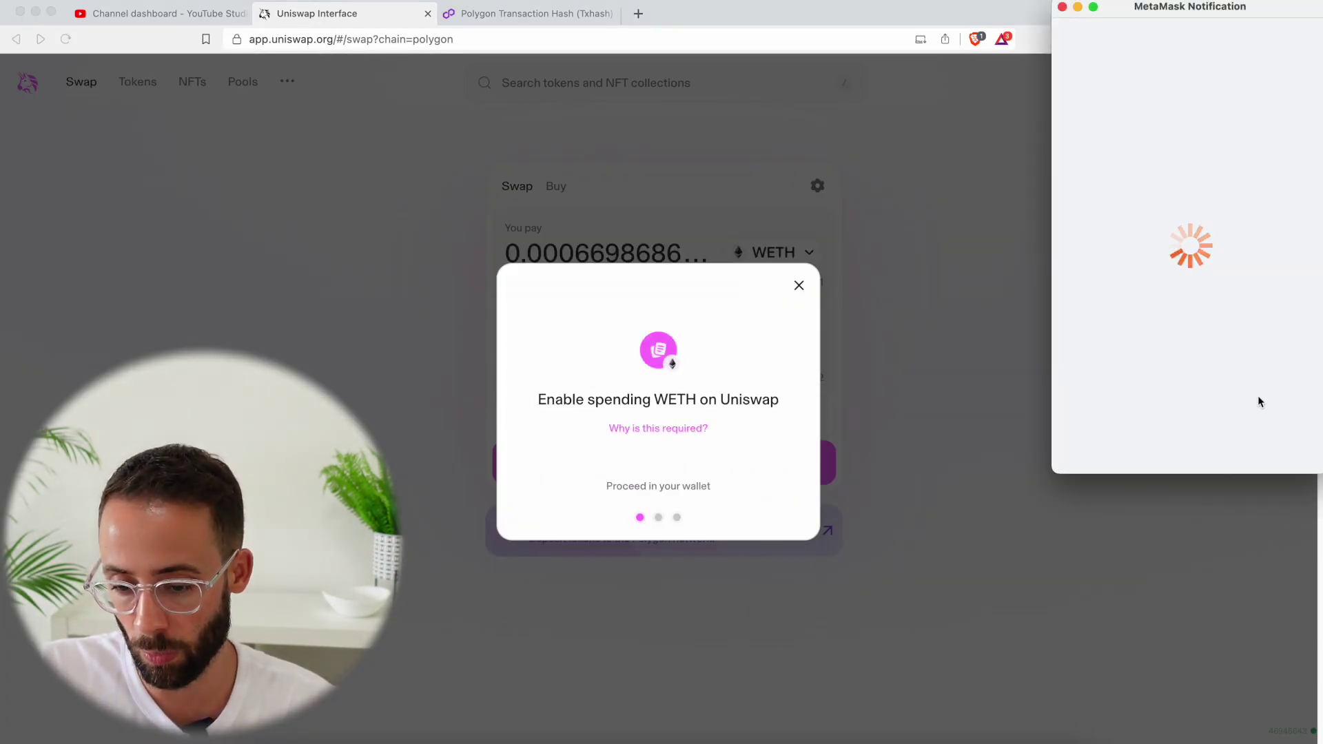
Approve WETH spending and confirm the swap in MetaMask, then bring up the network list.
click(1261, 446)
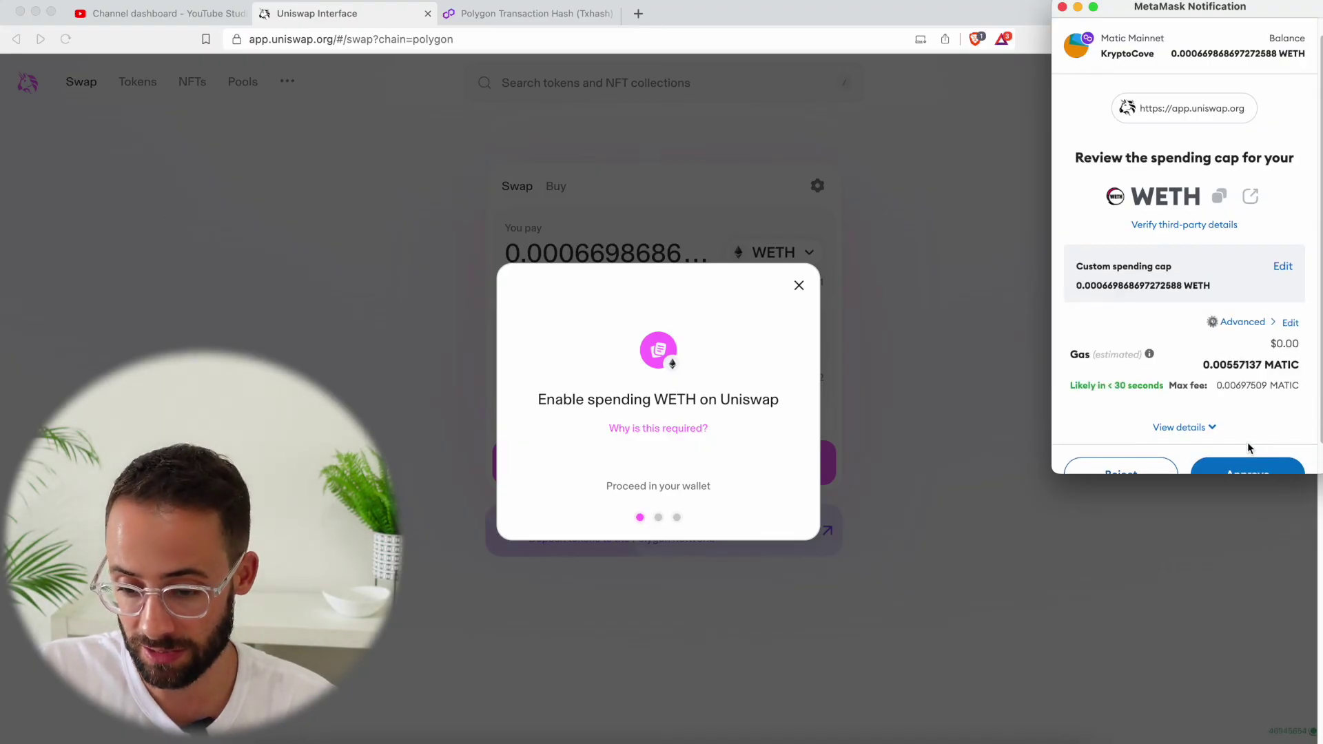
scroll(1247, 441, down, 1)
click(1252, 446)
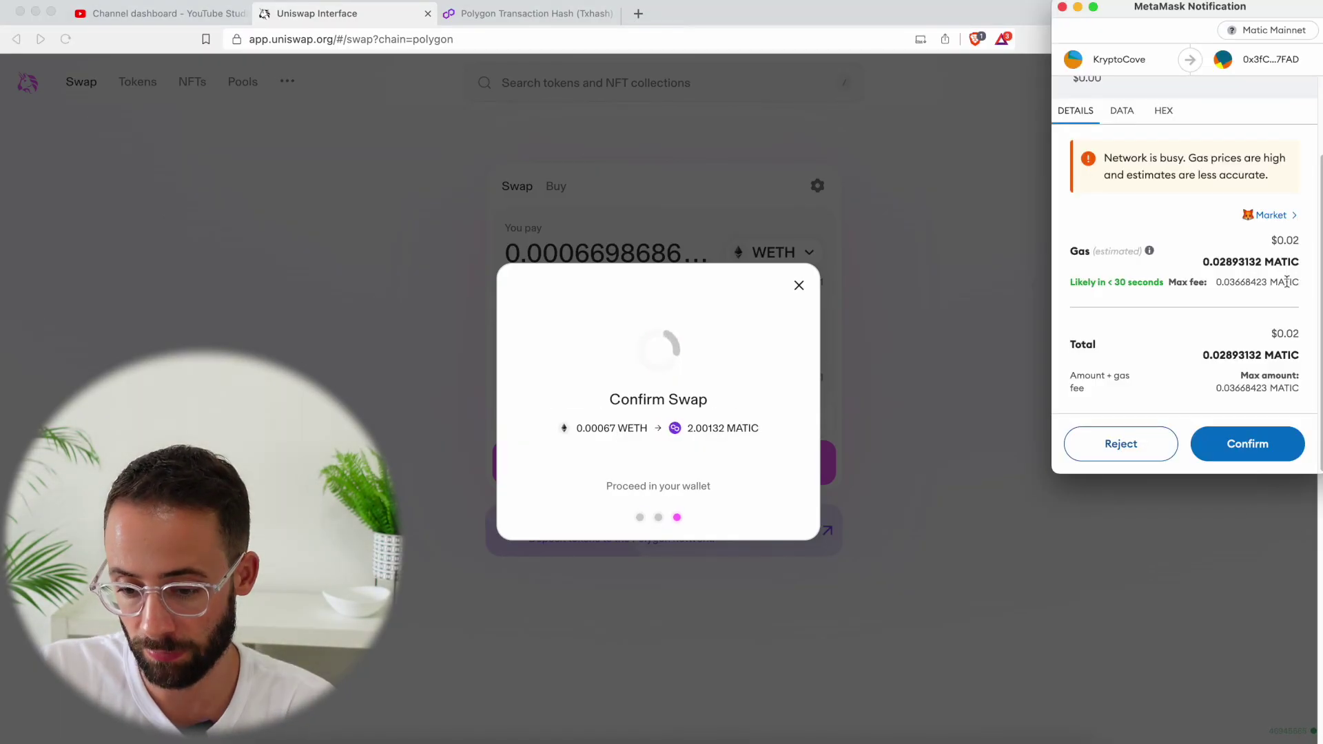
click(1264, 446)
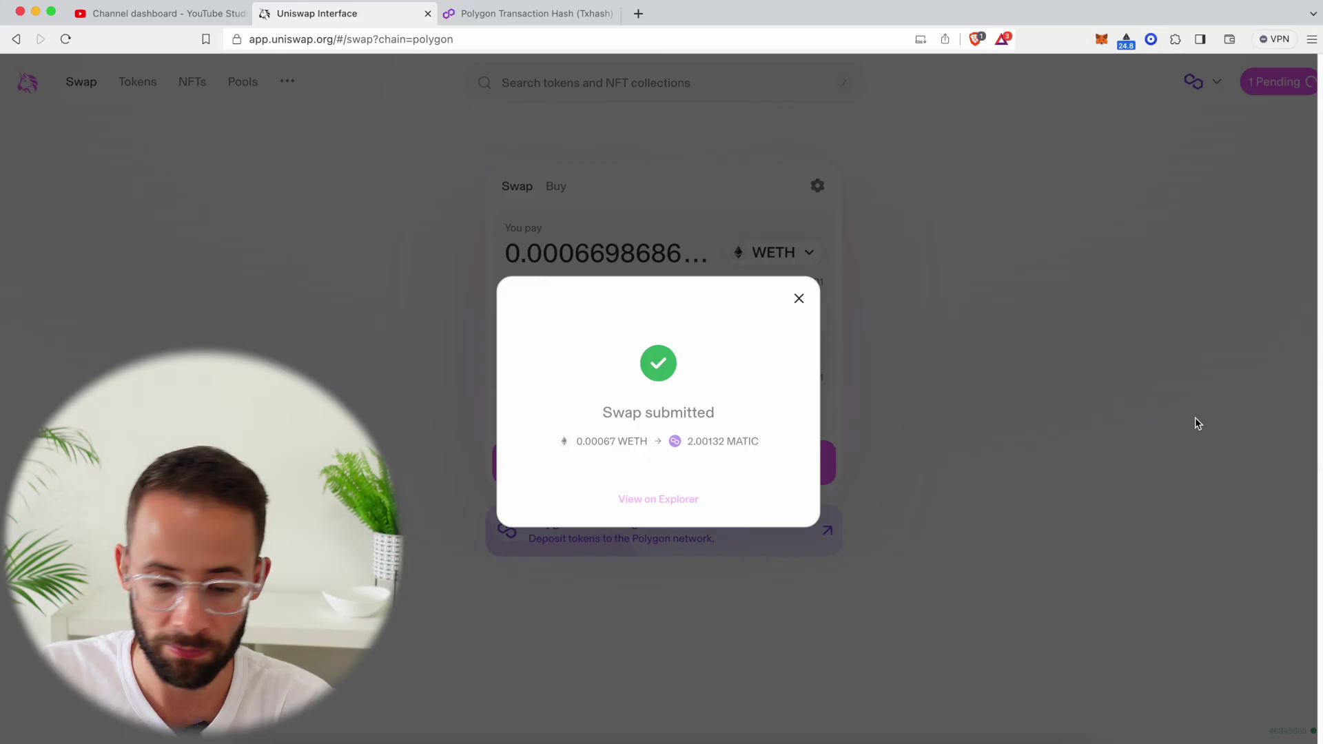
click(800, 299)
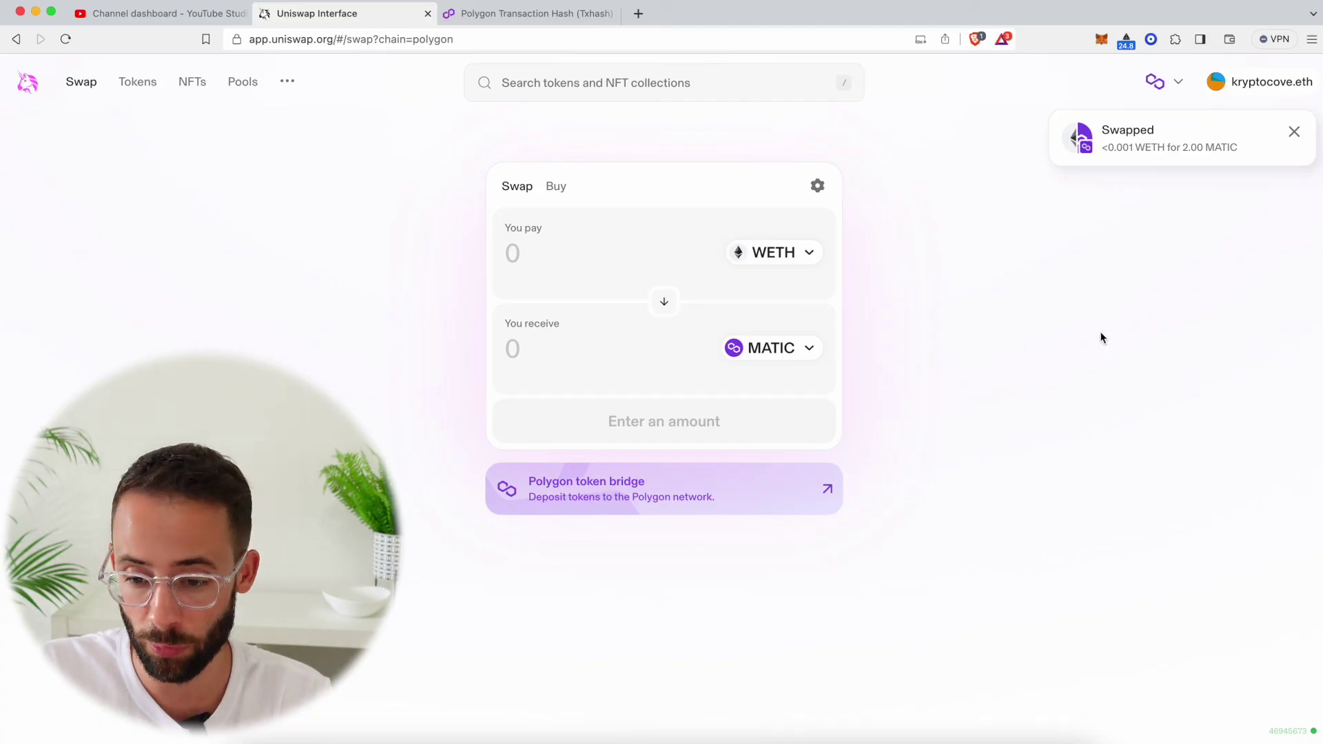
click(1170, 78)
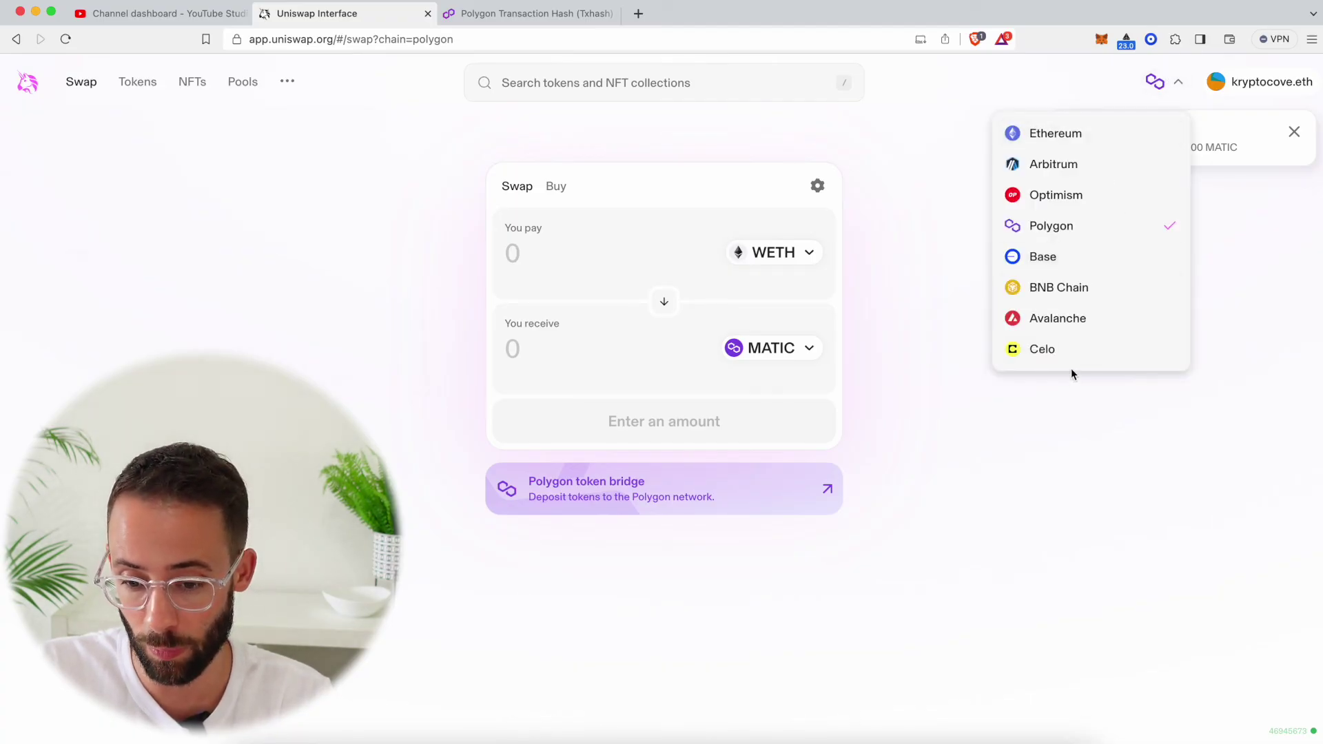
Switch Uniswap to the Base network, approve it in MetaMask, and check the Base wallet balance.
click(1057, 255)
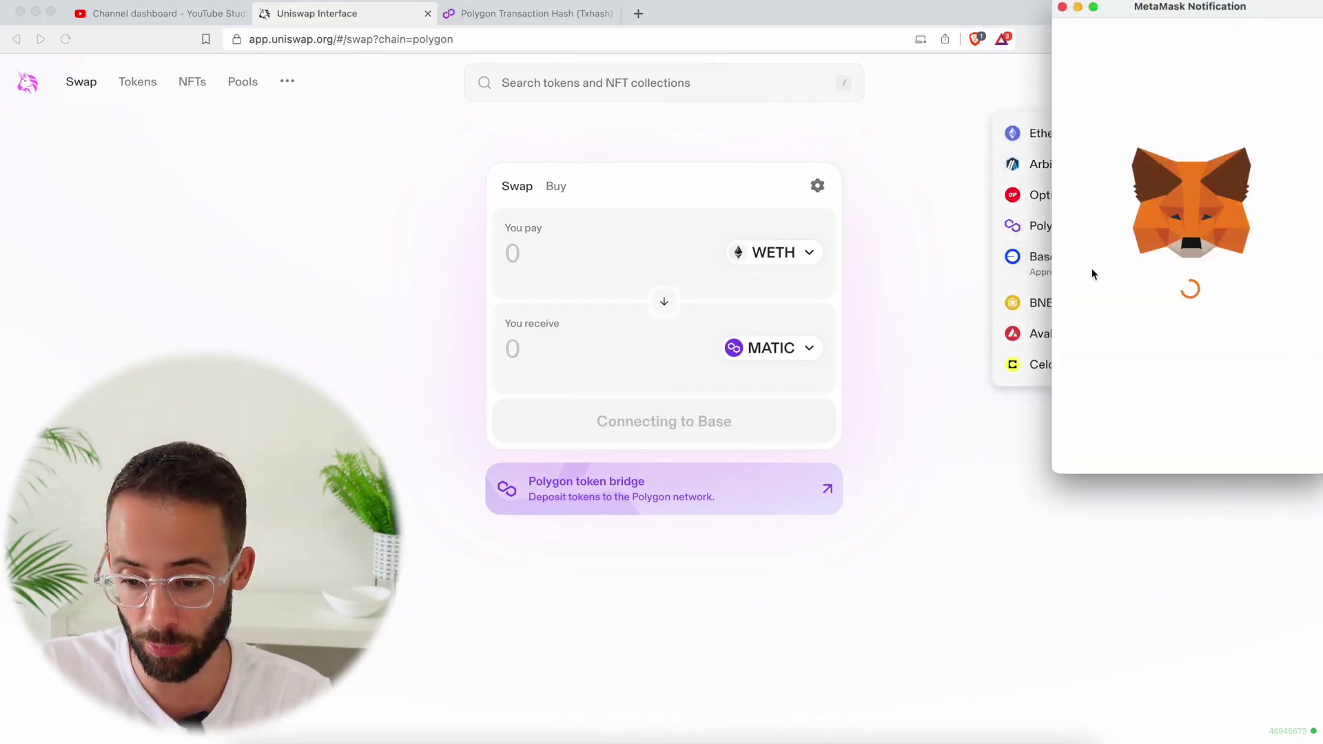
click(1242, 449)
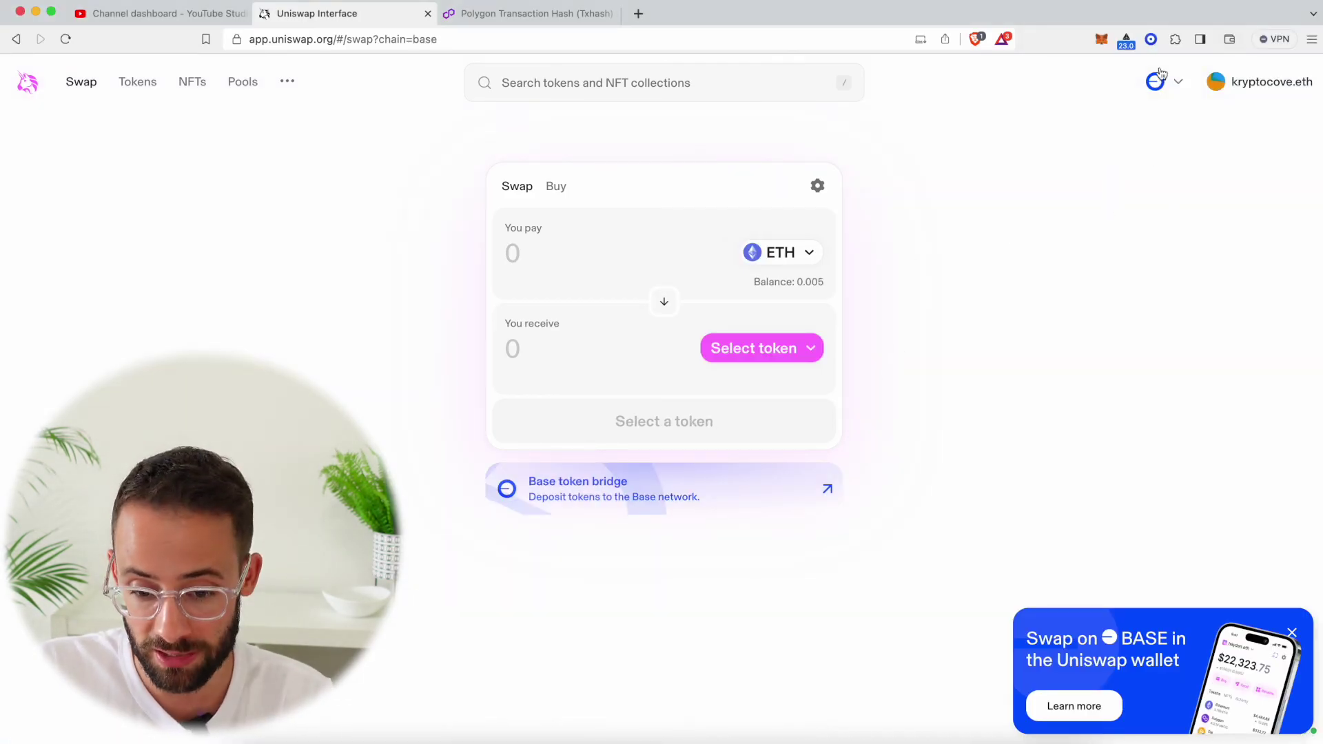
click(1101, 42)
click(787, 343)
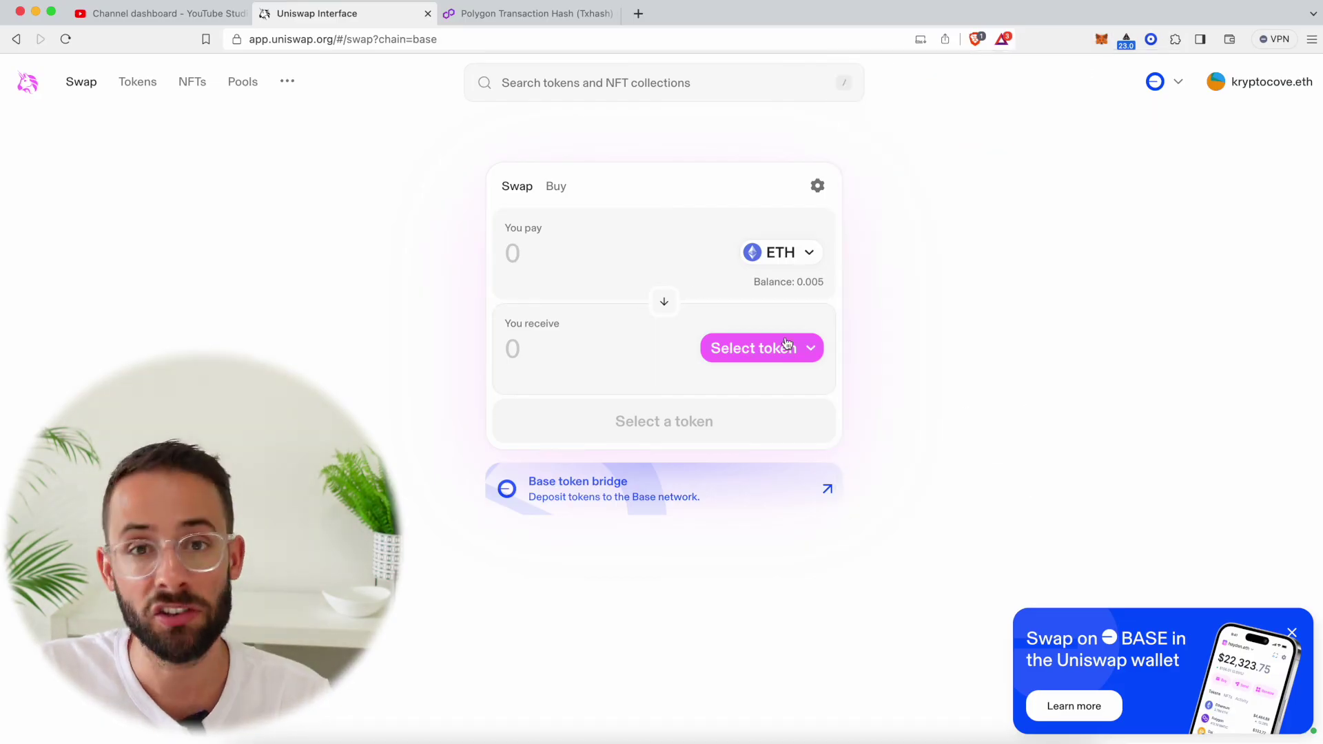
Set up a swap paying the full 4.992787 USDbC for about 0.00293604 ETH.
click(792, 355)
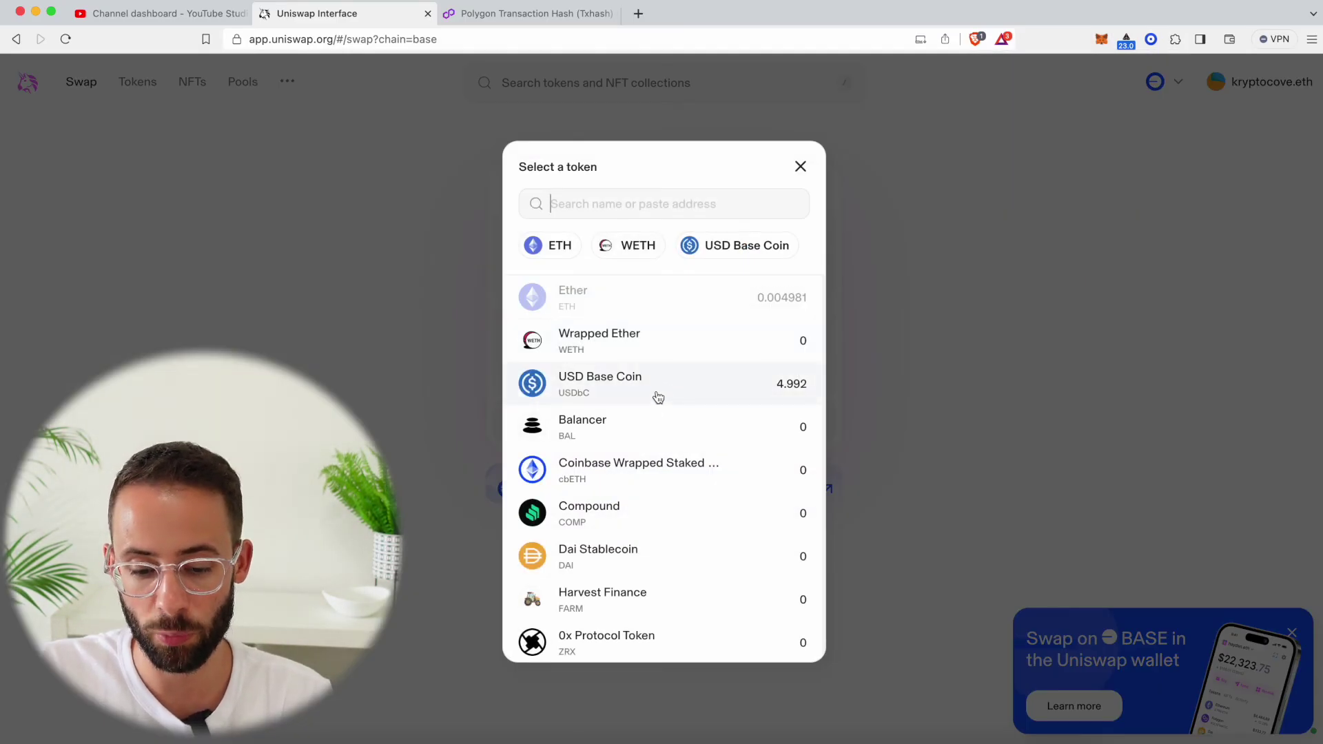
click(646, 387)
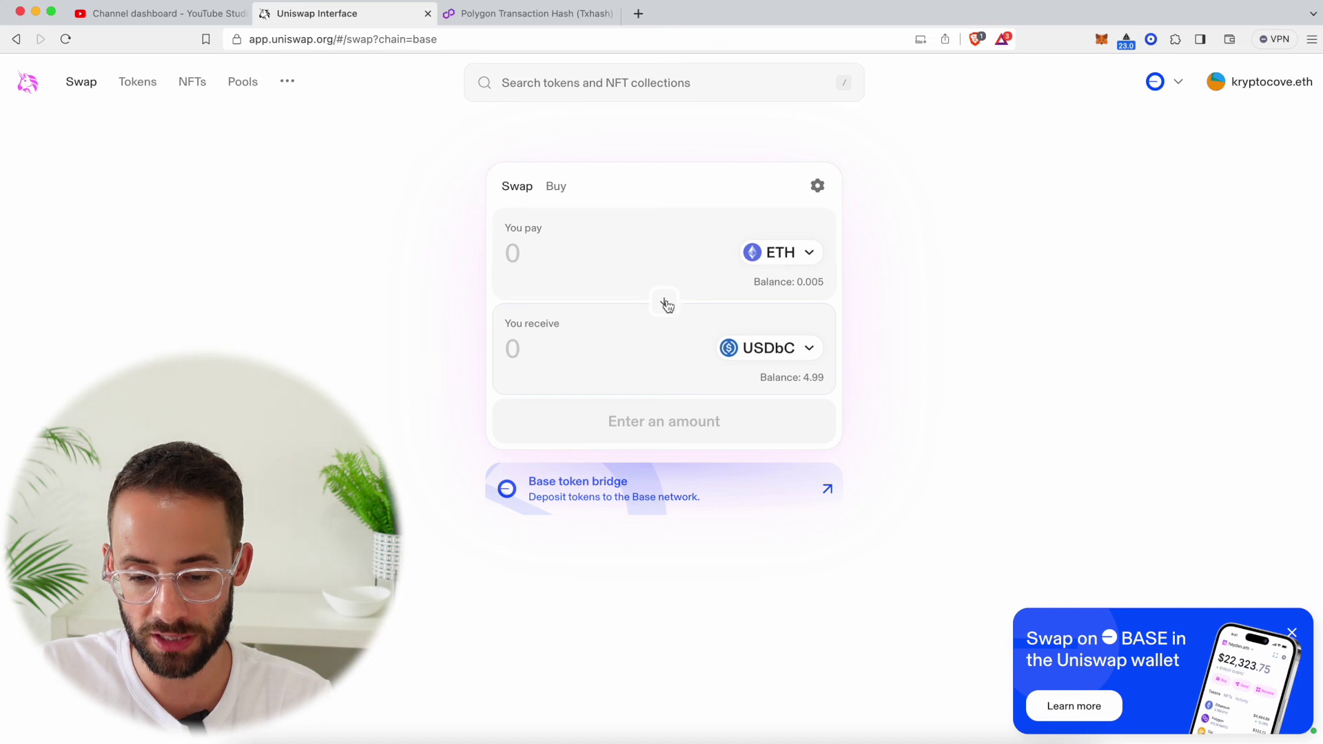
click(666, 305)
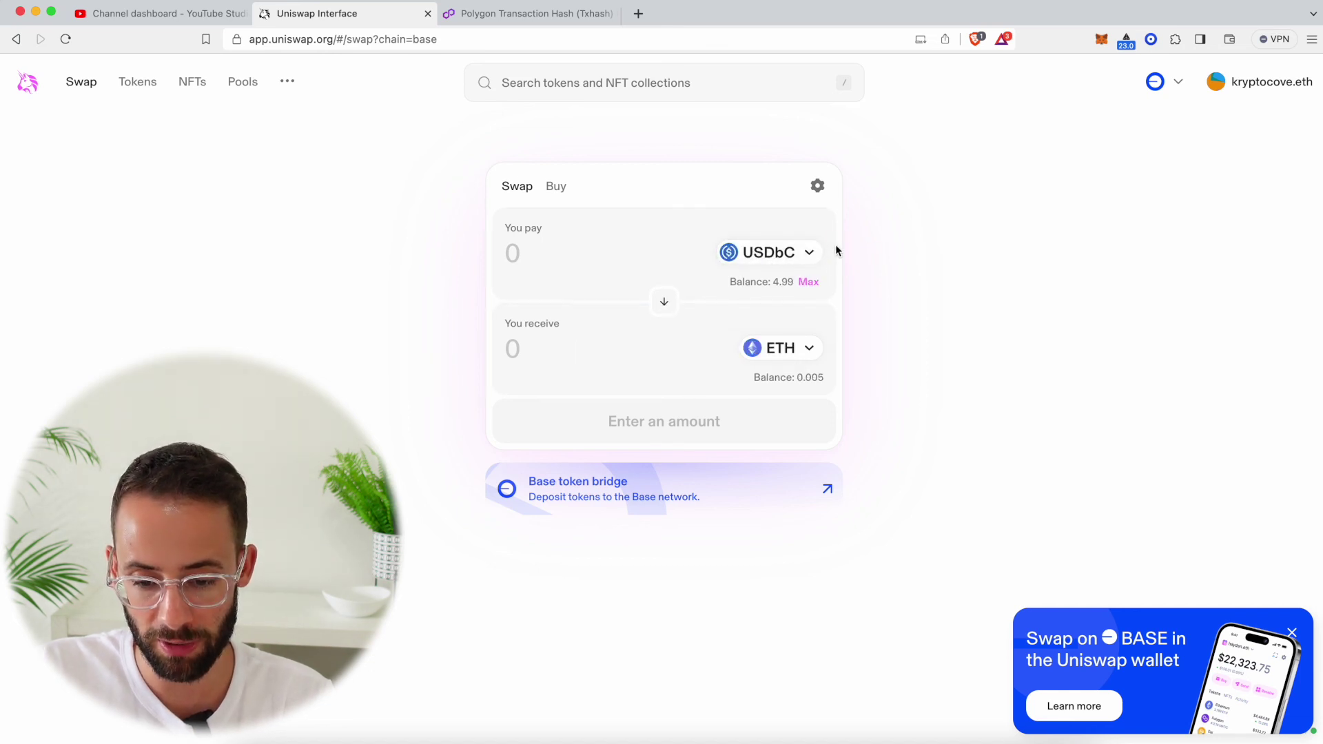
click(808, 283)
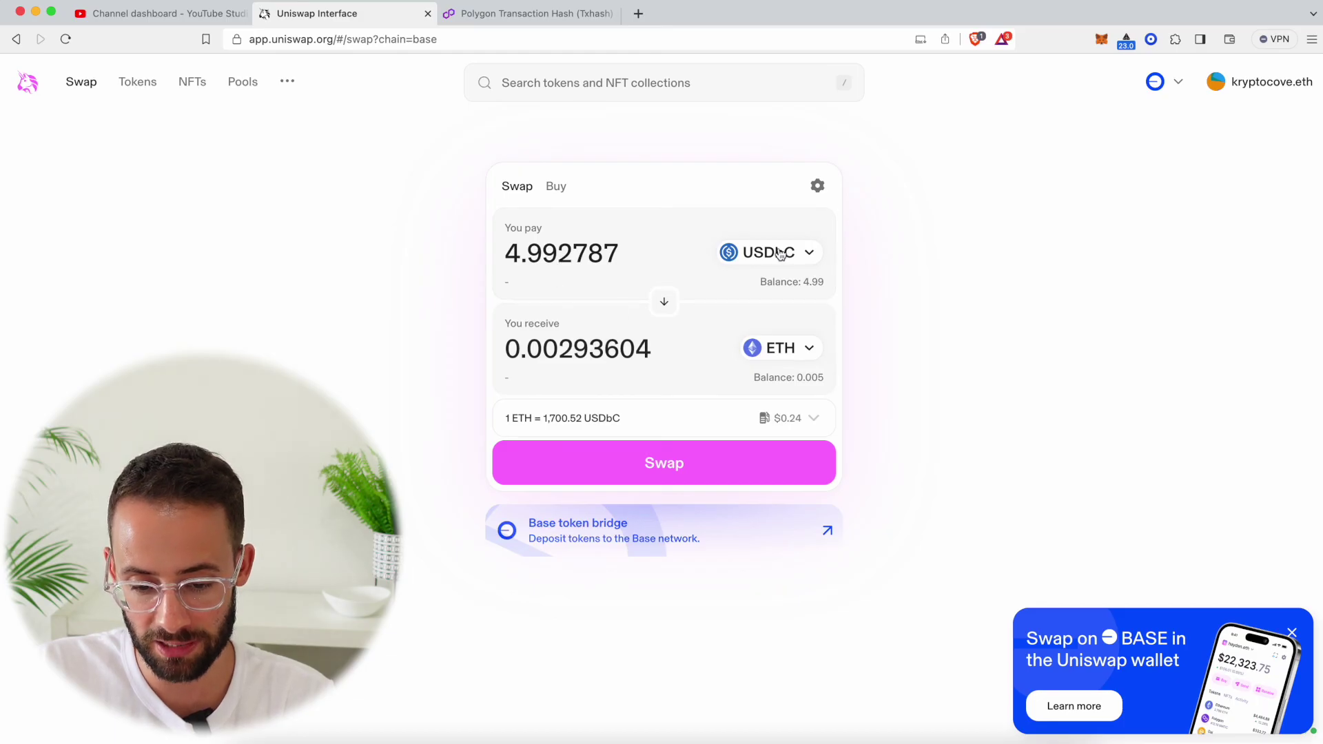
mouse_move(788, 422)
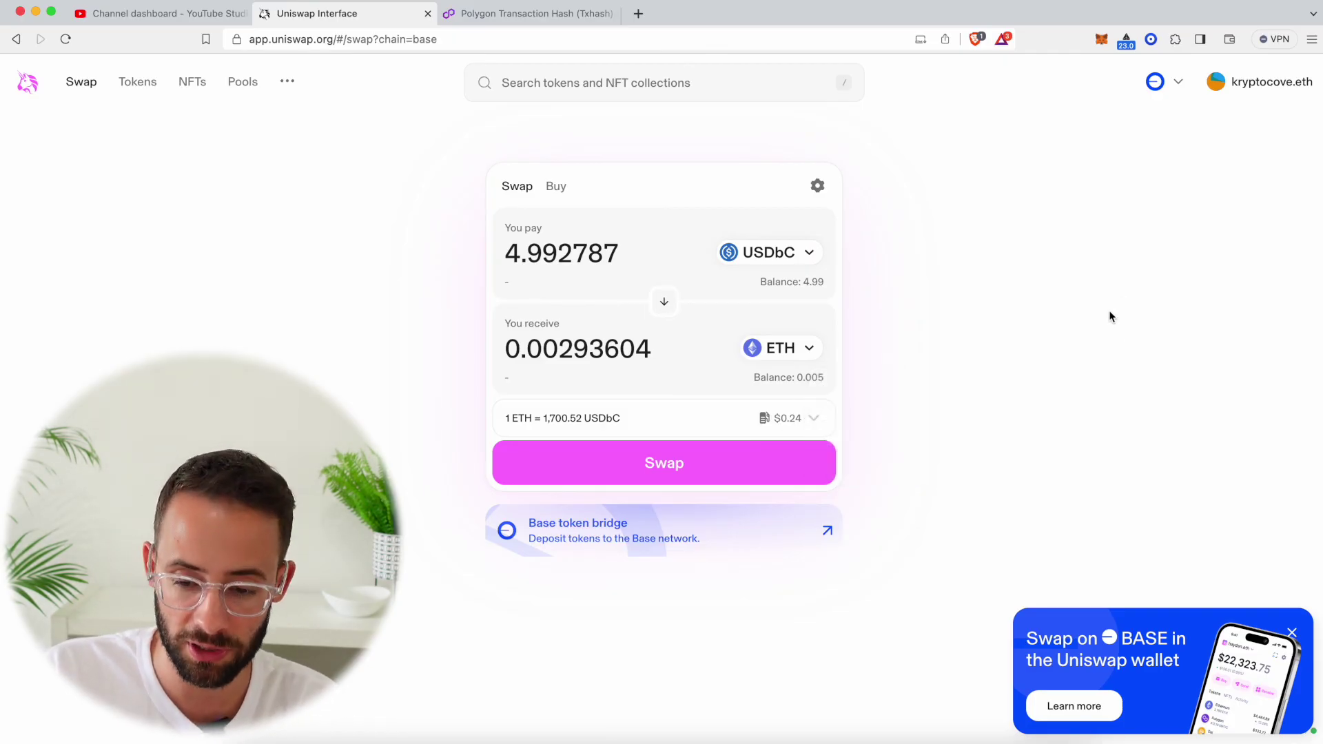
Switch back to Ethereum mainnet and approve the change in MetaMask.
click(1175, 83)
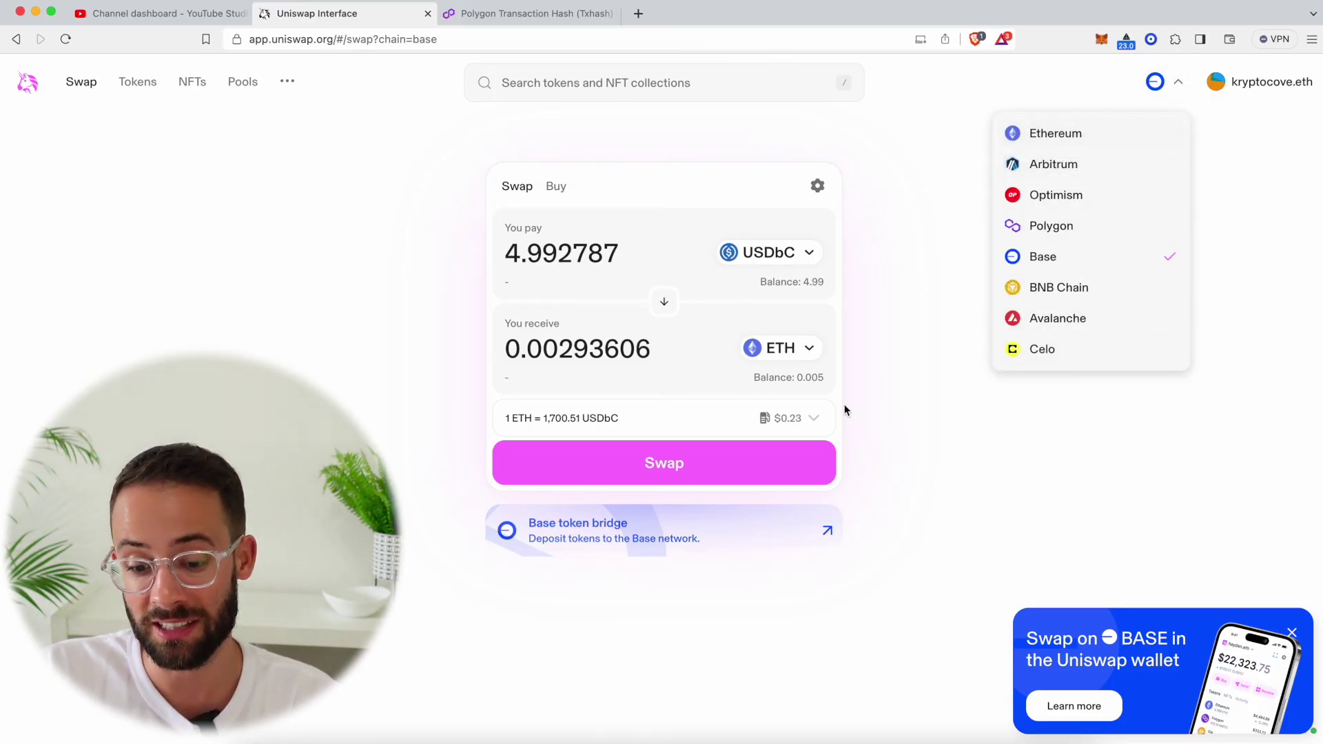
click(1056, 133)
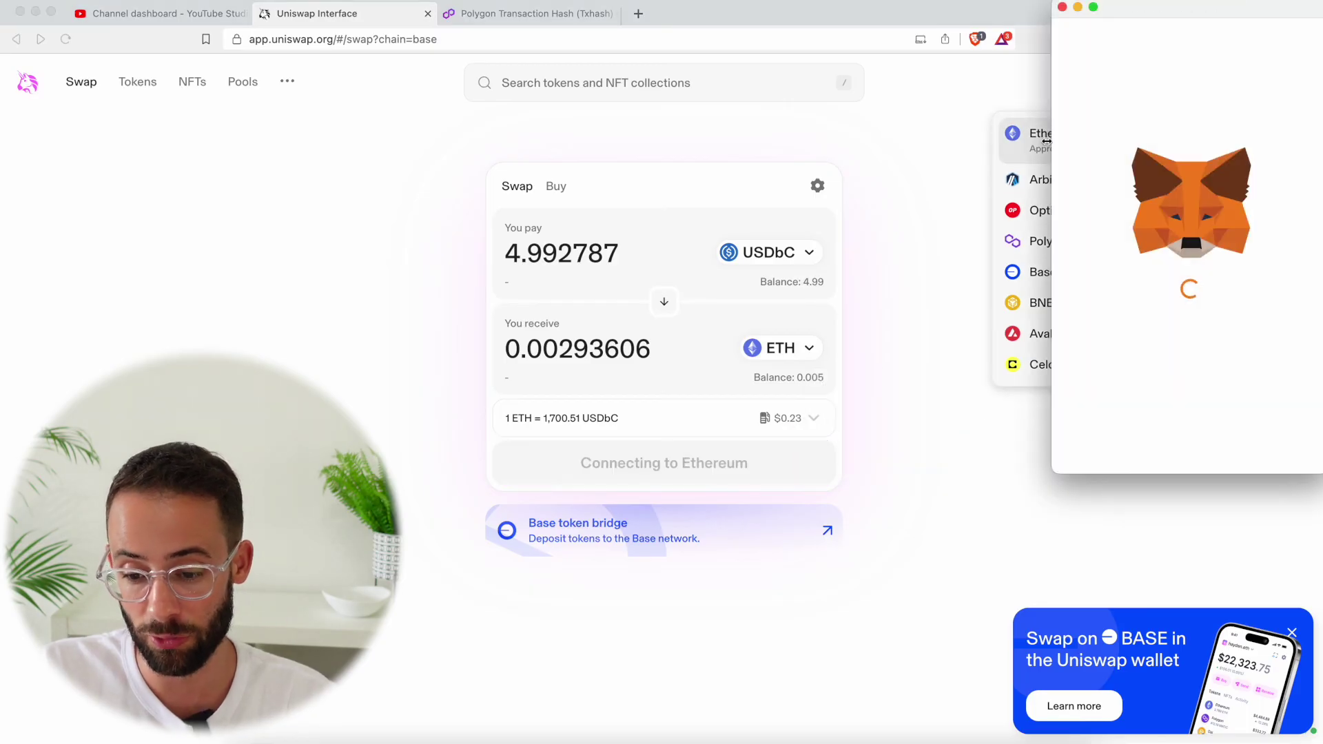
click(1239, 449)
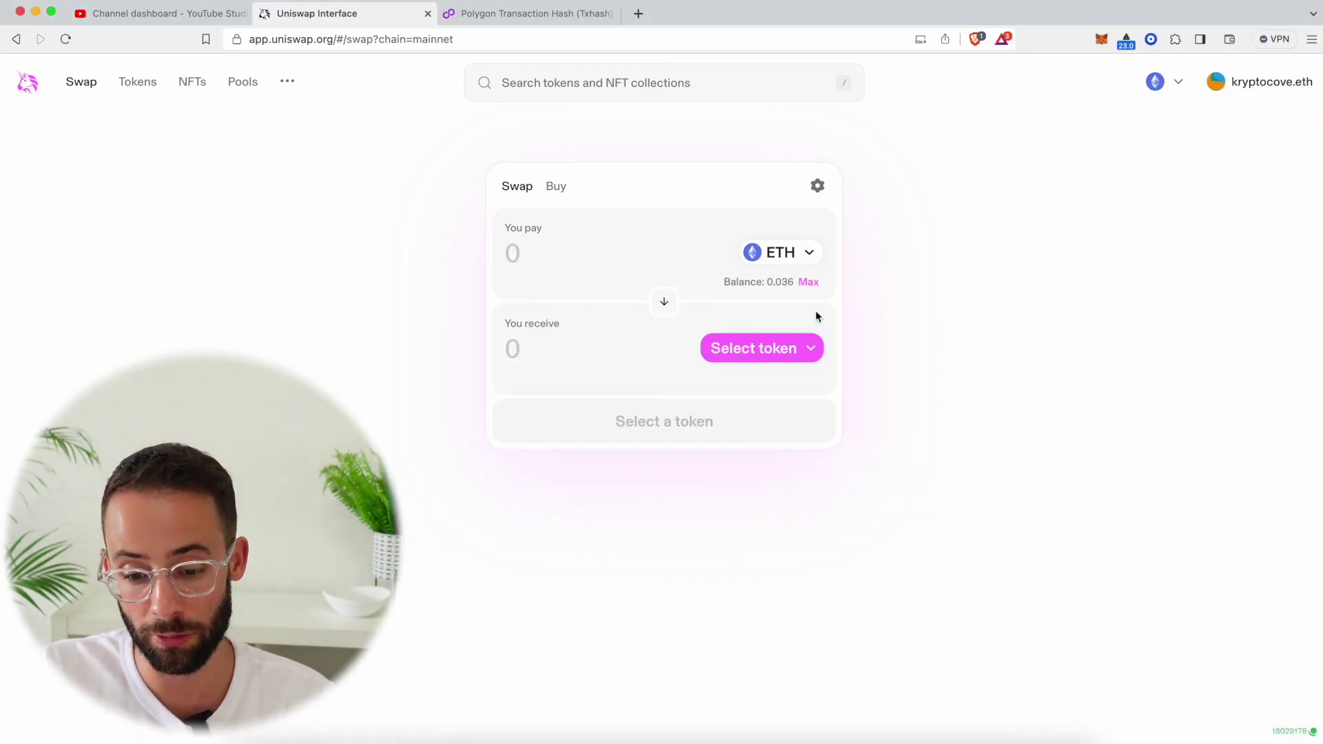